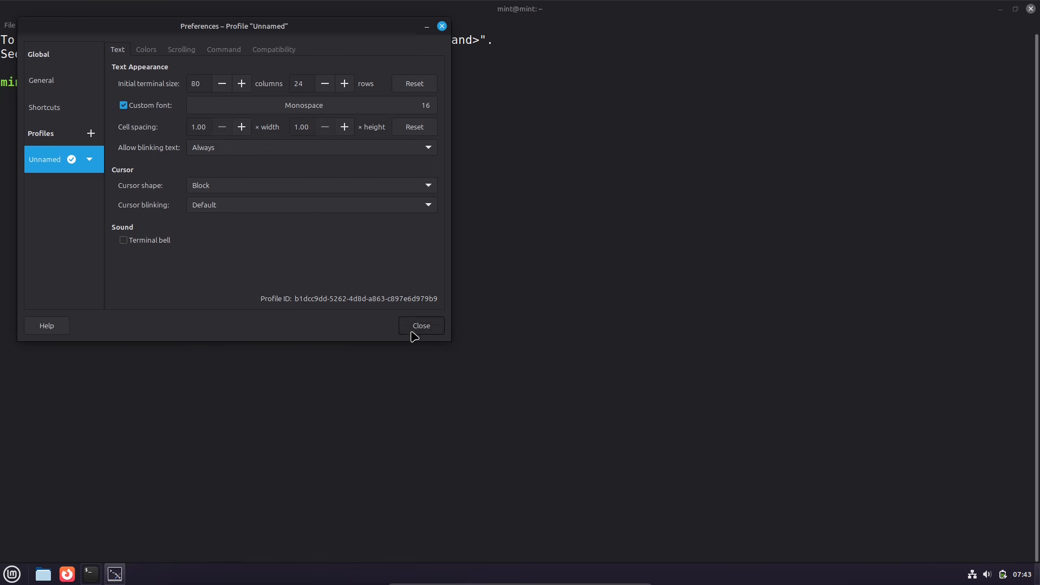
Step: Close the terminal preferences, run neofetch to display the system information, and close the terminal
left_click(415, 328)
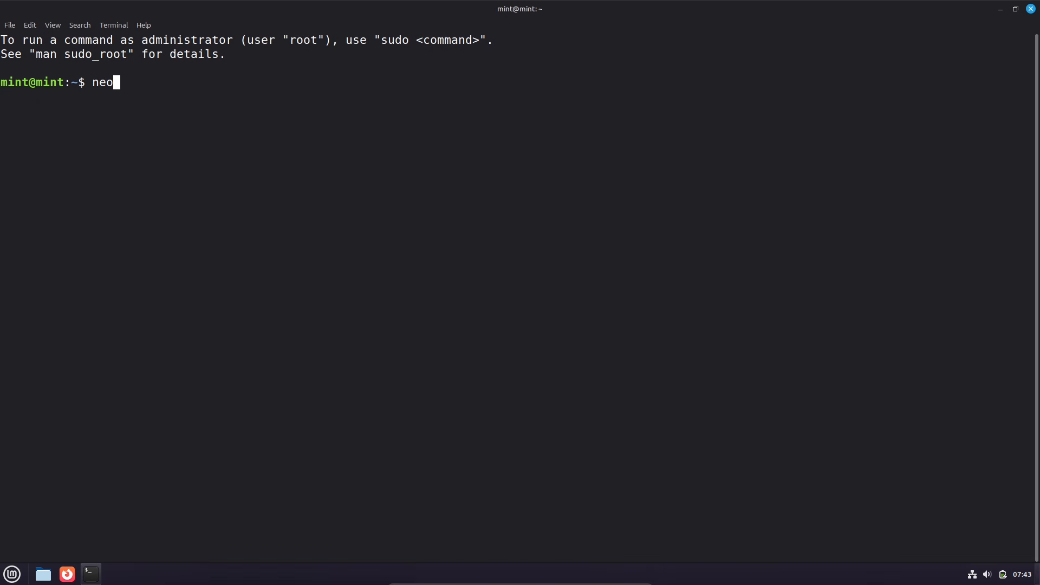
key("Return")
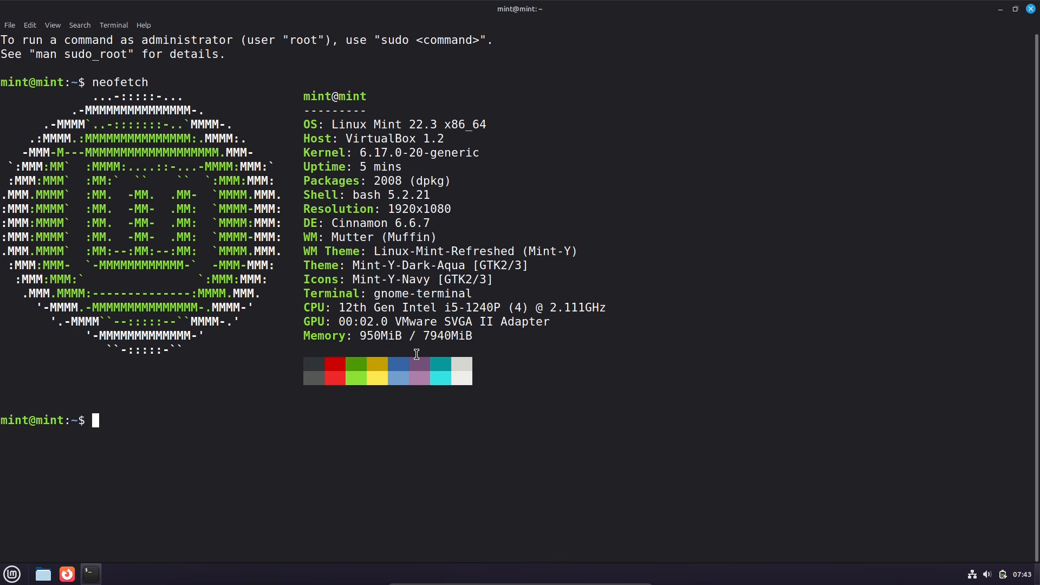
left_click(1031, 10)
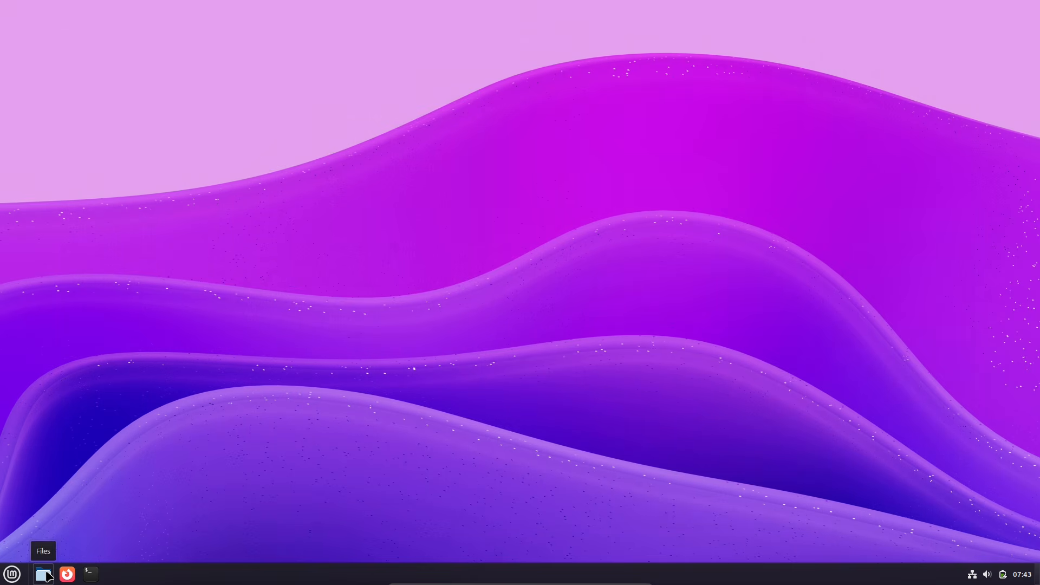
Step: Open the Home folder in the file manager, maximize its window, and close it
left_click(47, 574)
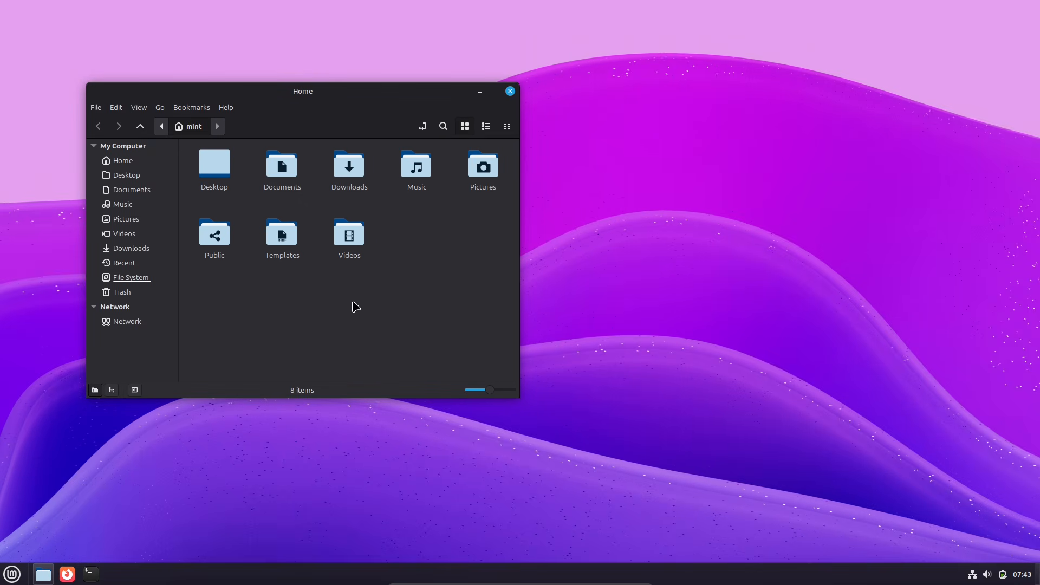
left_click(495, 91)
left_click(1032, 9)
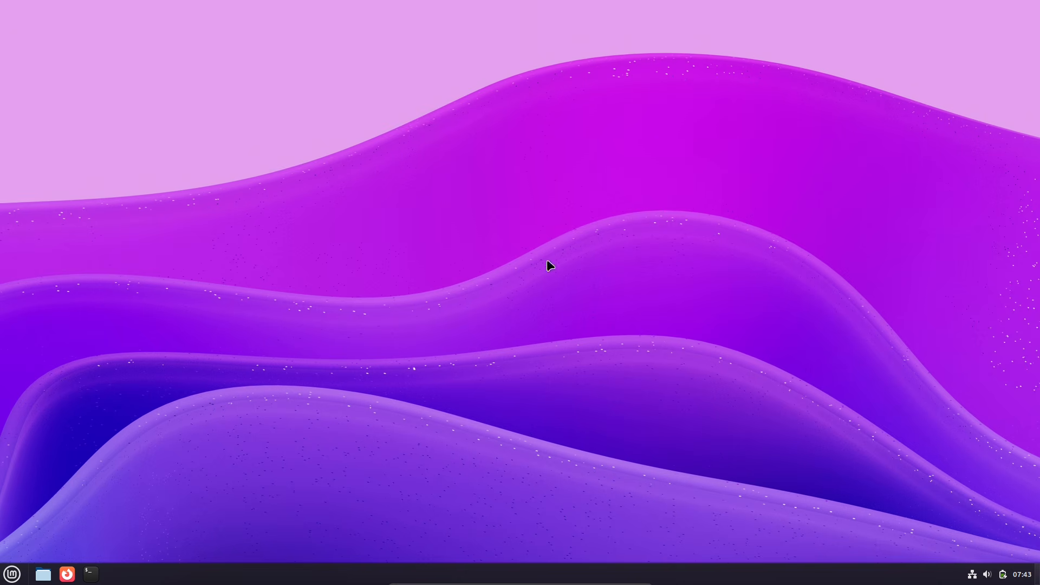
Step: Open the panel Menu applet's configuration and view its appearance and behavior settings
right_click(11, 578)
left_click(69, 531)
left_click(348, 80)
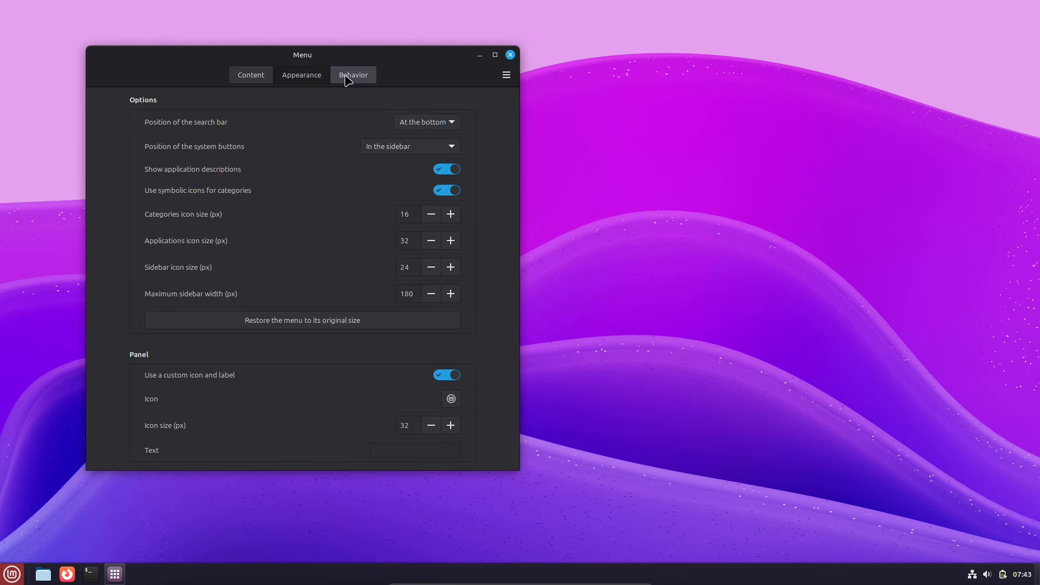
left_click(348, 80)
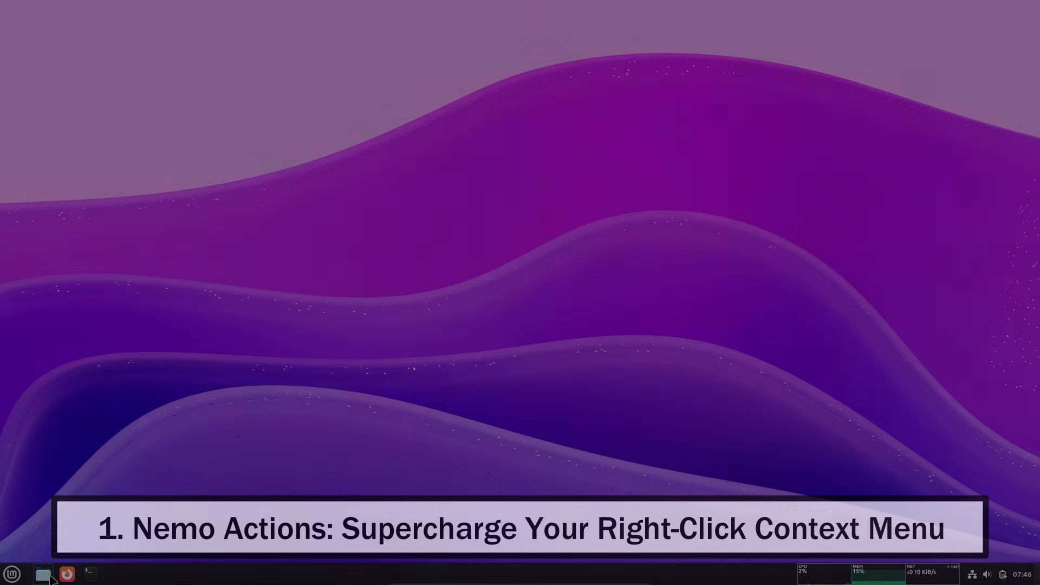
Step: Open the file manager and check the Nemo version in its About information
left_click(50, 579)
left_click(145, 26)
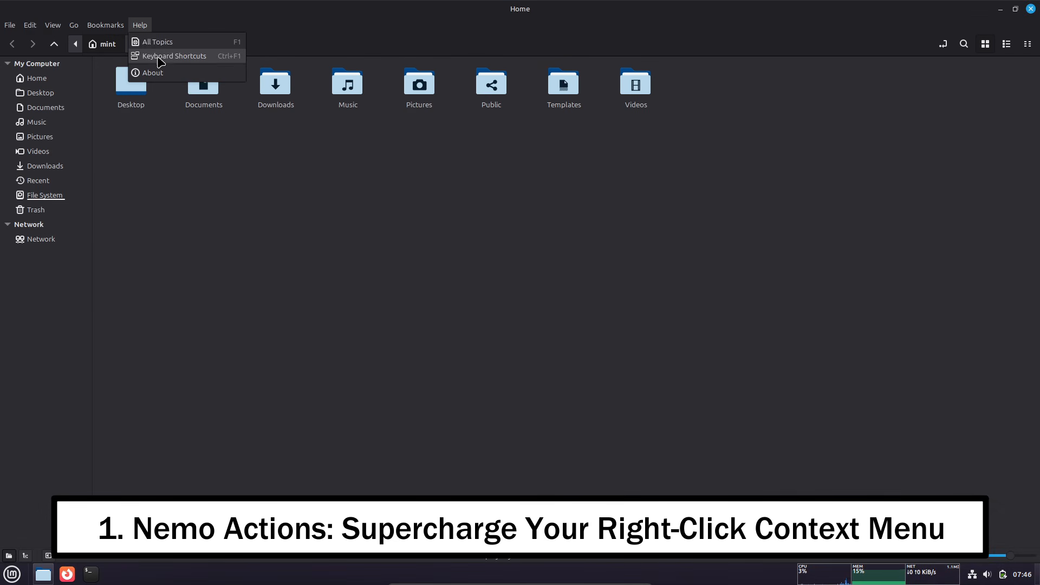
left_click(162, 77)
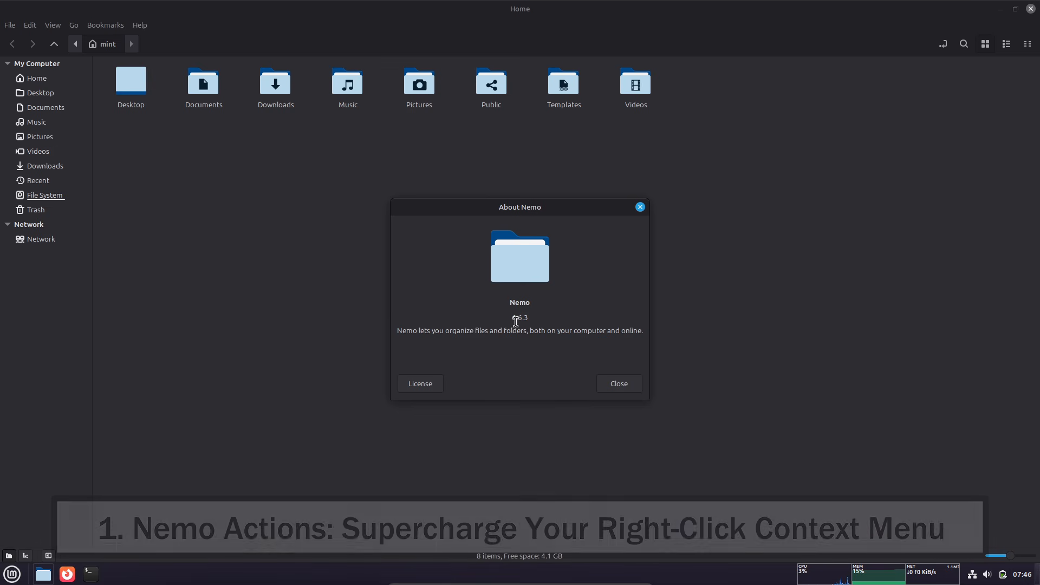
left_click(638, 385)
Step: Open the file manager's preferences and examine each category from Views and Behavior through Document Templates and Plugins
left_click(10, 27)
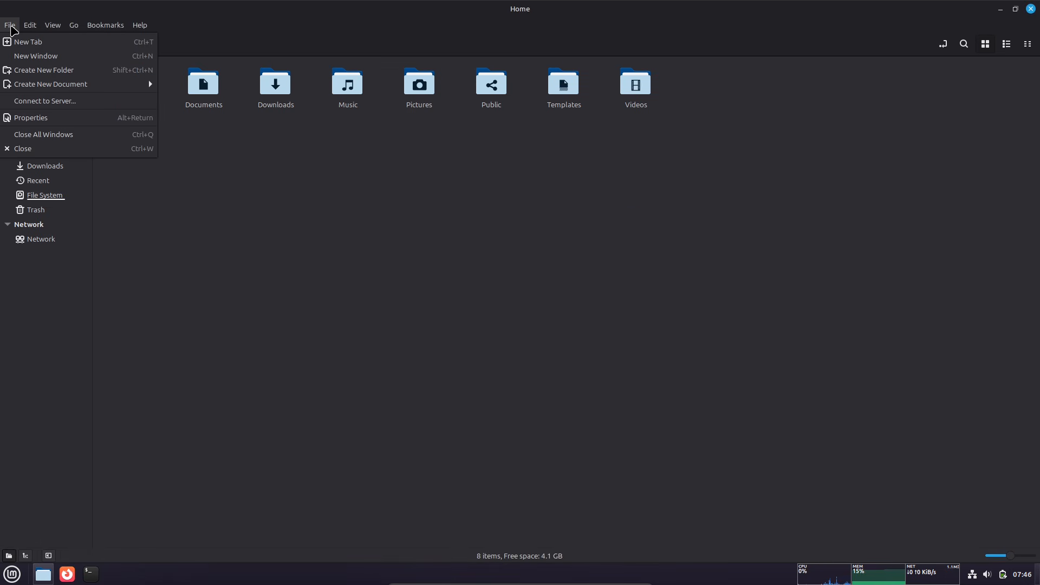
mouse_move(27, 29)
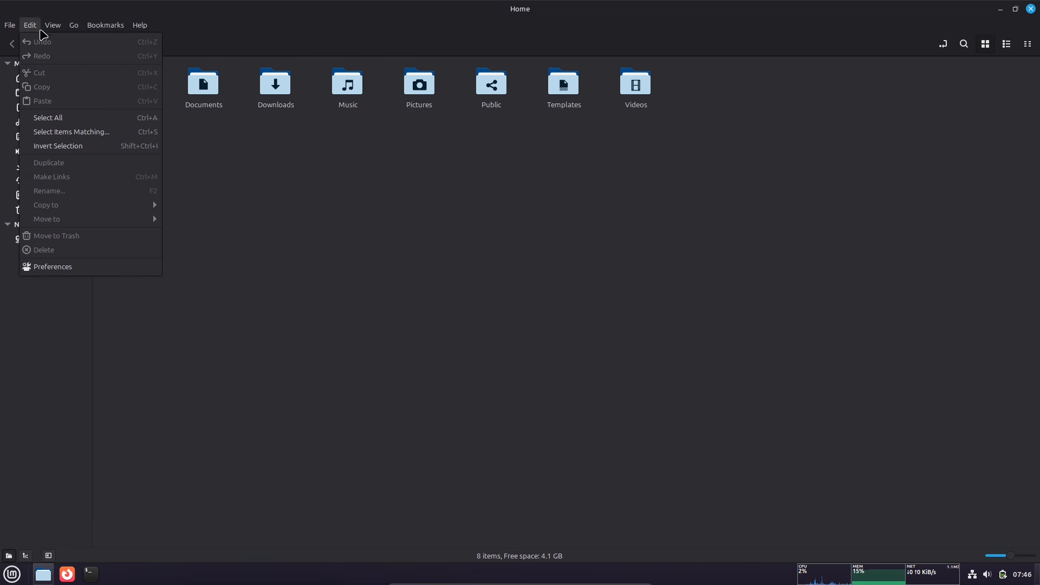
left_click(78, 265)
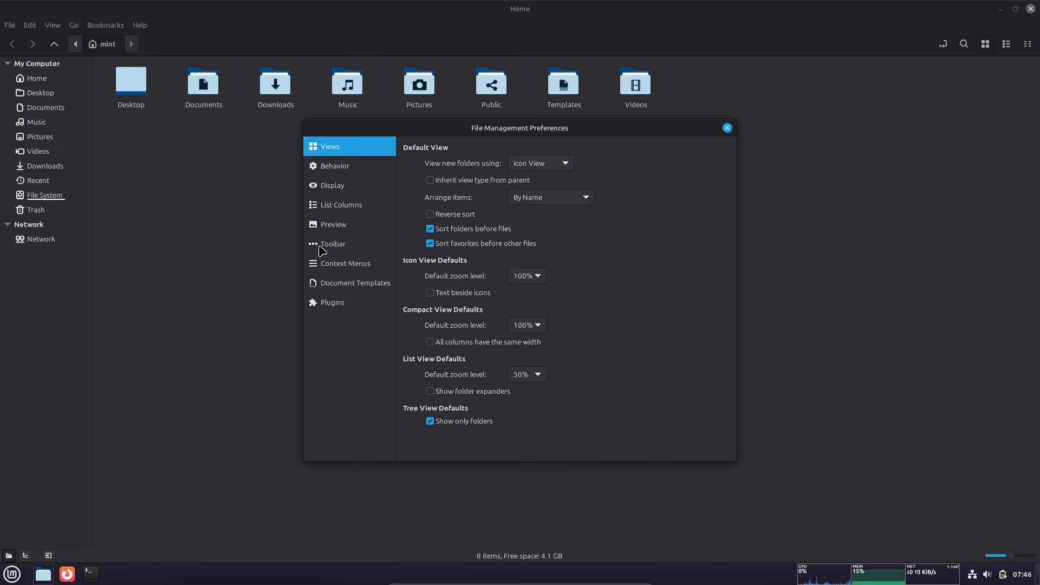
left_click(337, 168)
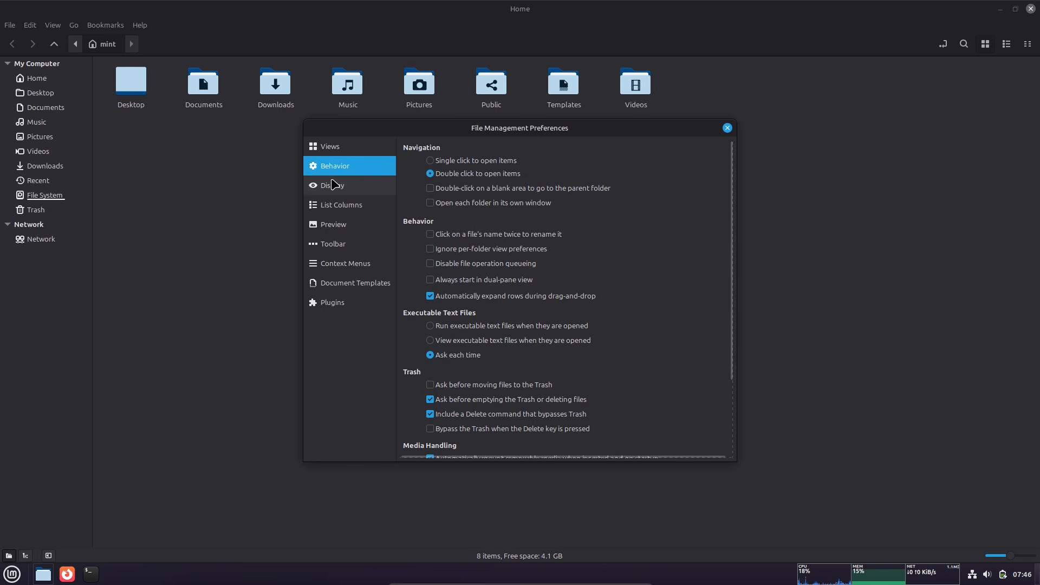
left_click_drag(734, 241, 734, 325)
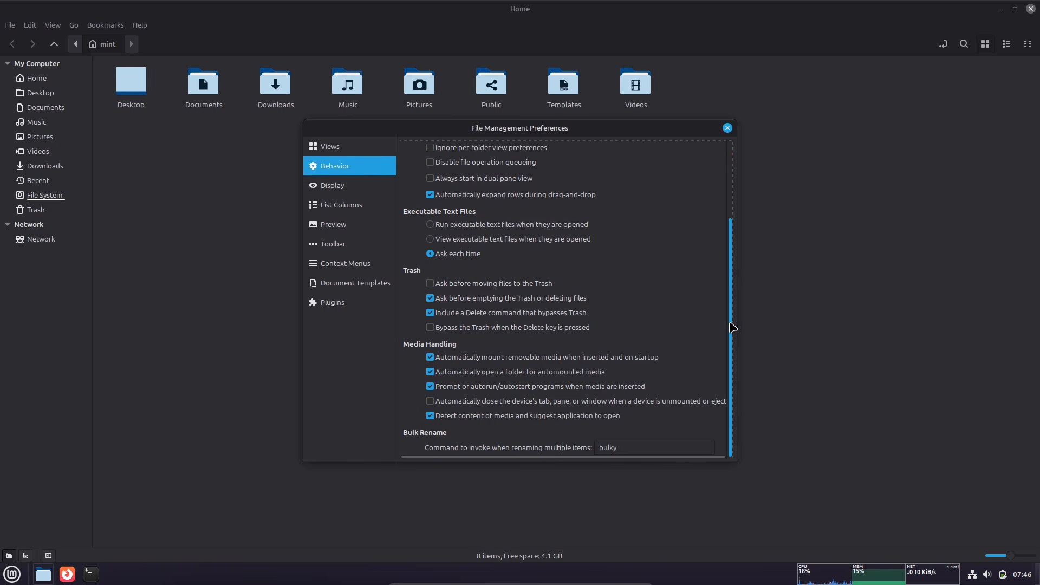
left_click(341, 184)
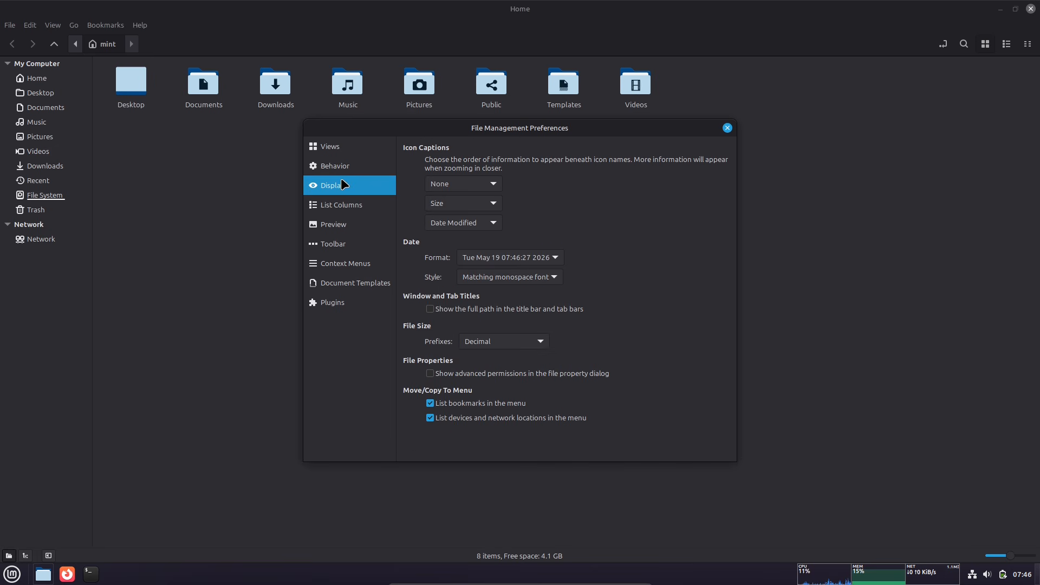
left_click(357, 205)
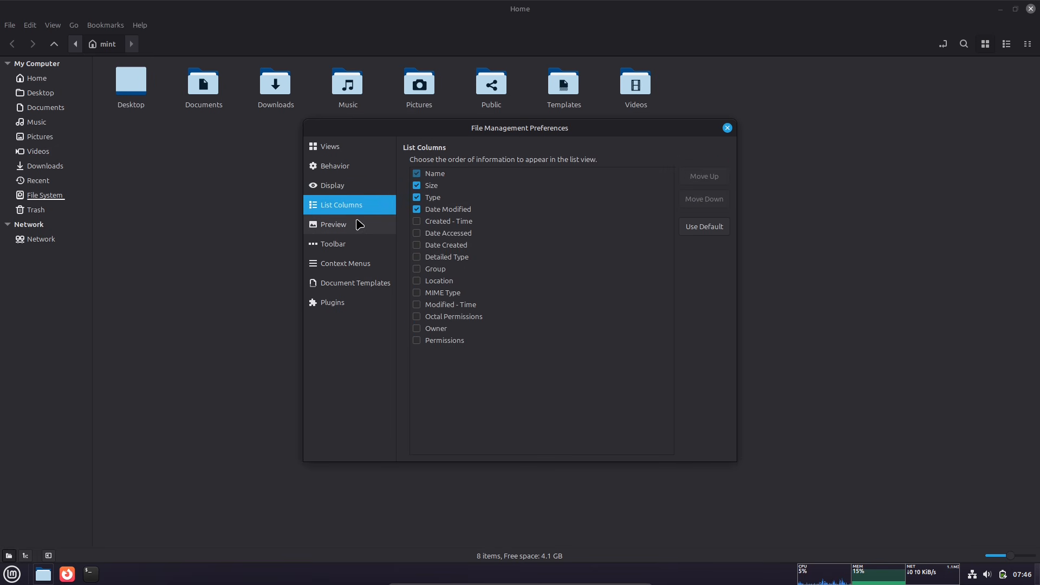
left_click(359, 224)
left_click(363, 247)
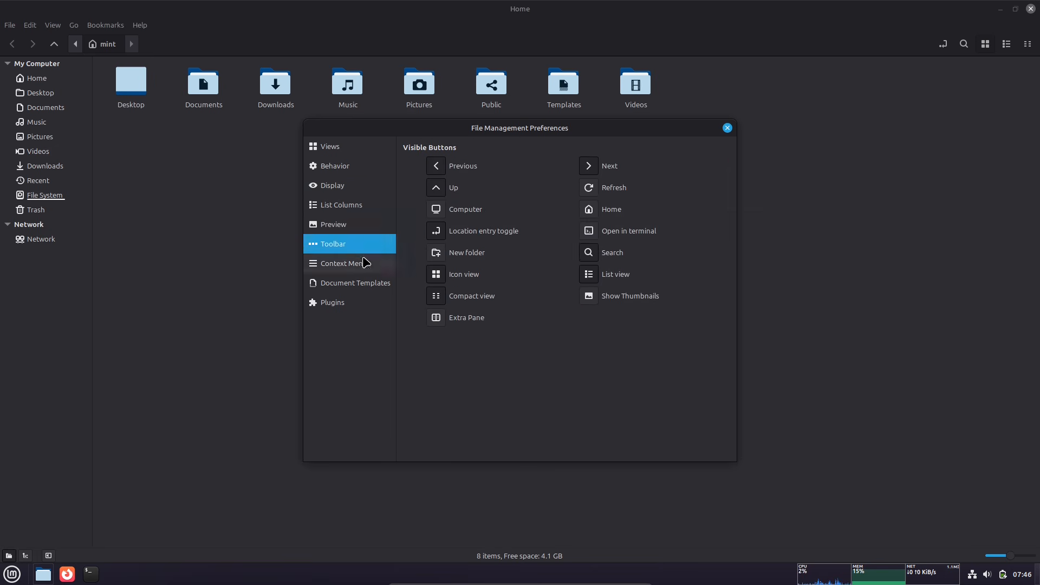
left_click(367, 266)
left_click(365, 285)
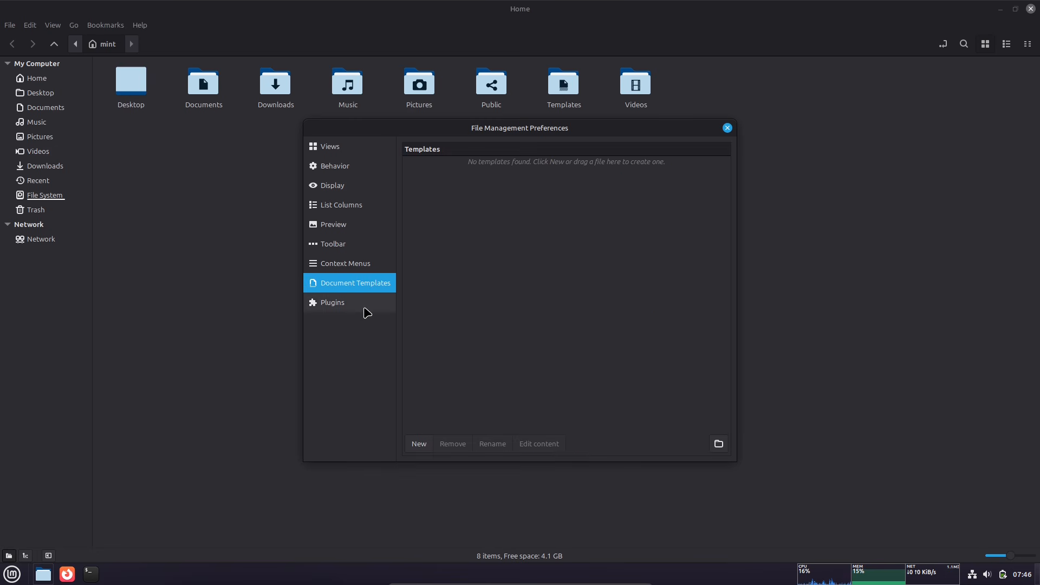
left_click(374, 307)
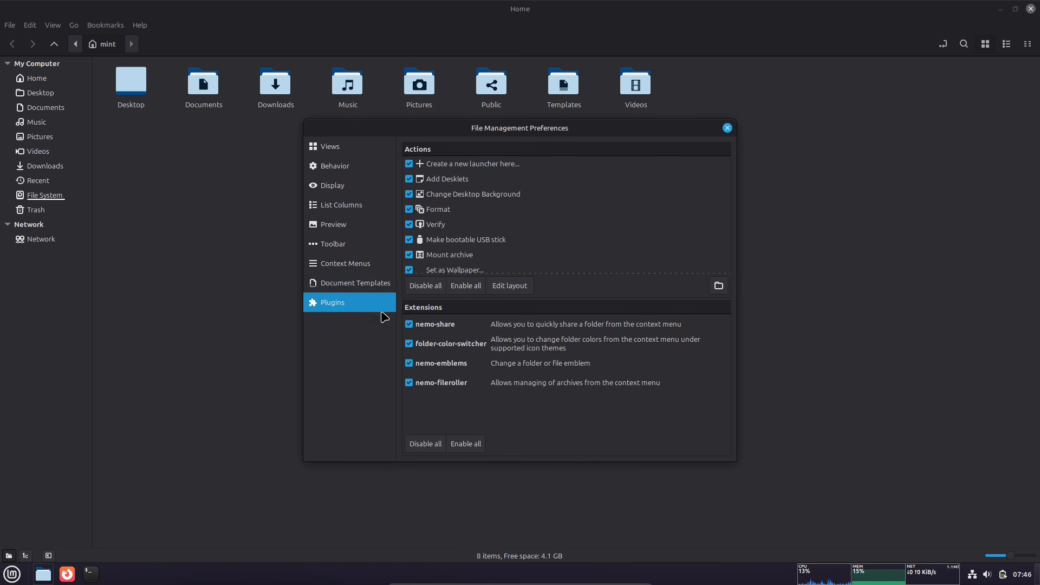
Step: Open the Actions module in System Settings, maximize it, and browse the installed and downloadable Nemo actions
left_click(12, 574)
left_click(79, 295)
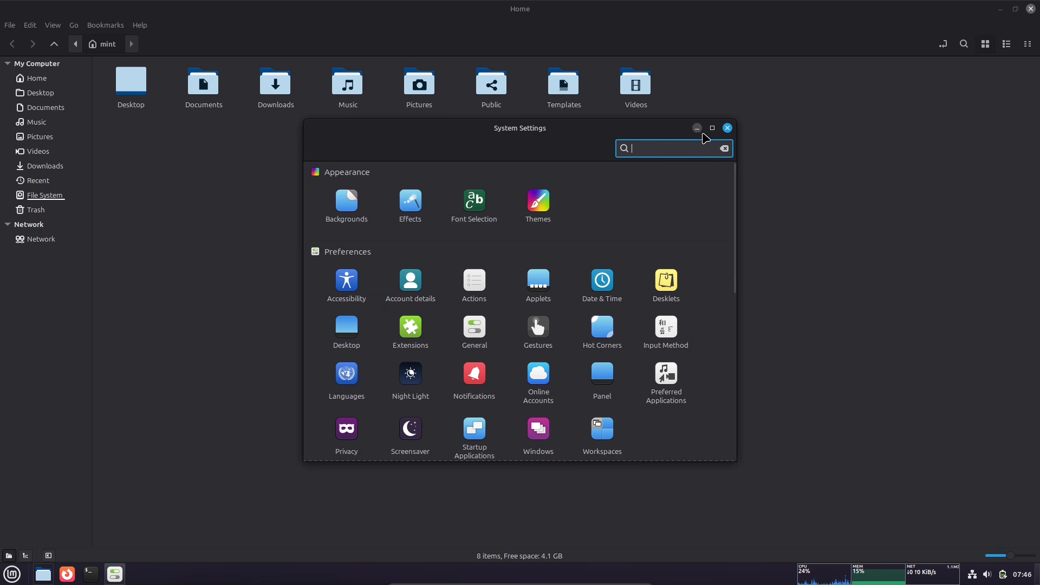
left_click(472, 302)
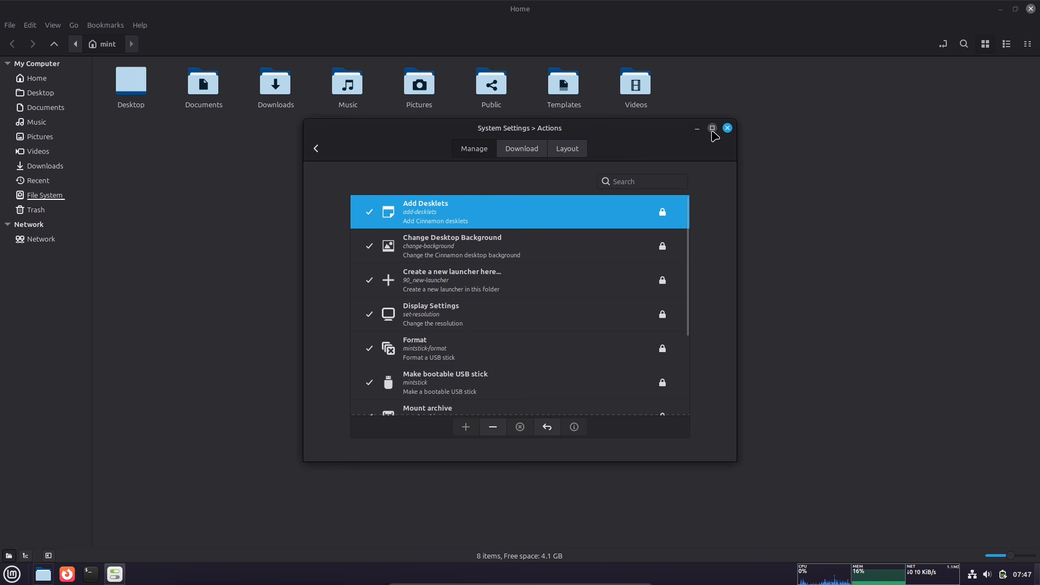
left_click(712, 129)
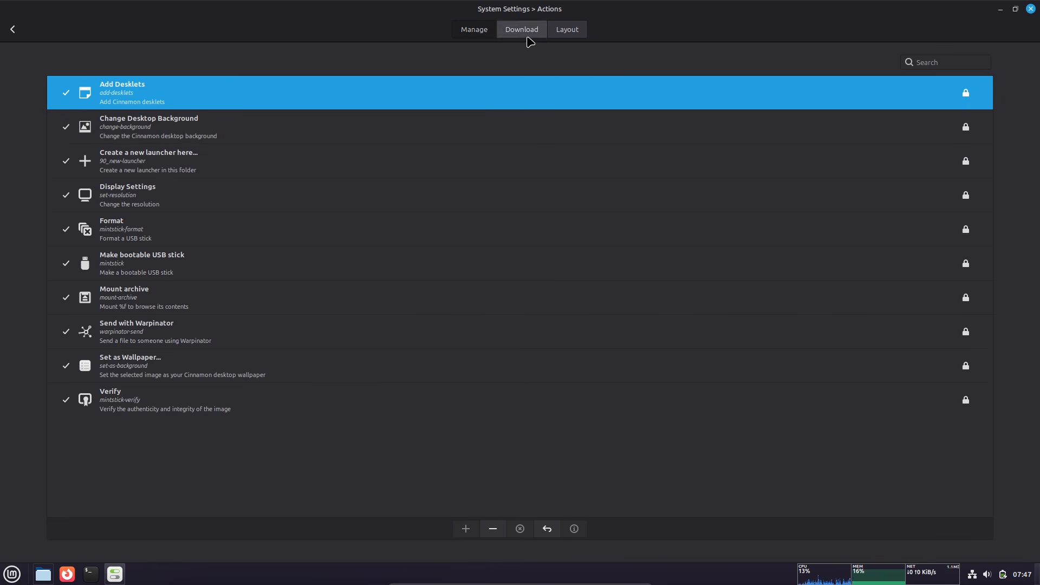
left_click(527, 36)
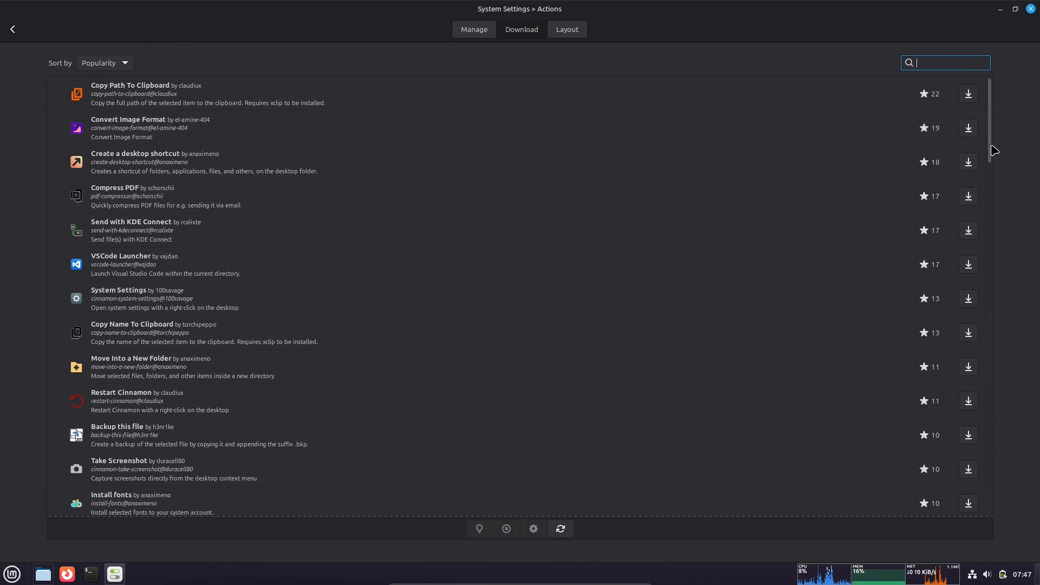
left_click_drag(994, 151, 996, 467)
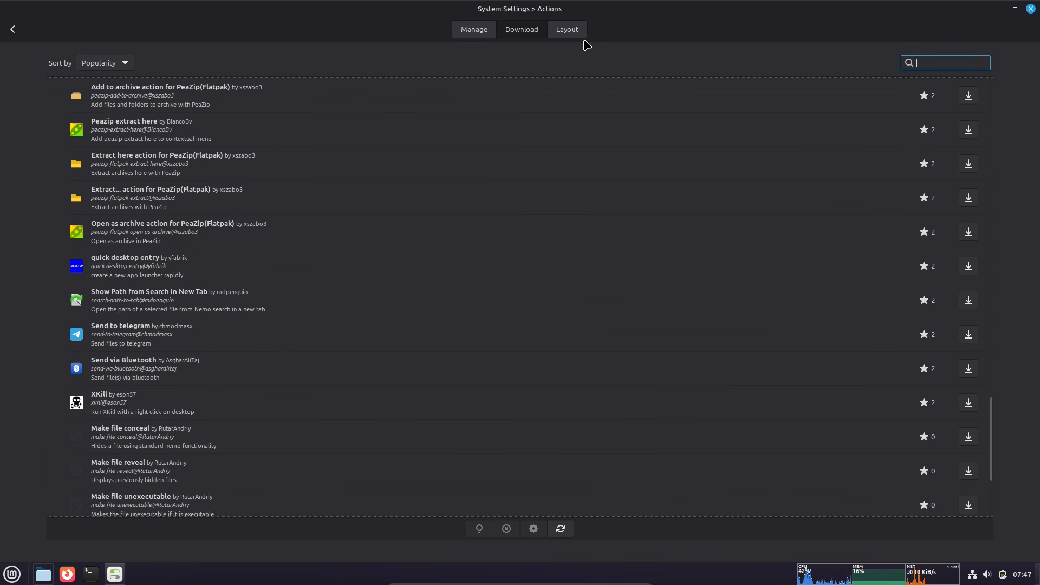
Step: Examine the Actions layout options for new entries and icon appearance, and close System Settings and the file manager's preferences
left_click(565, 34)
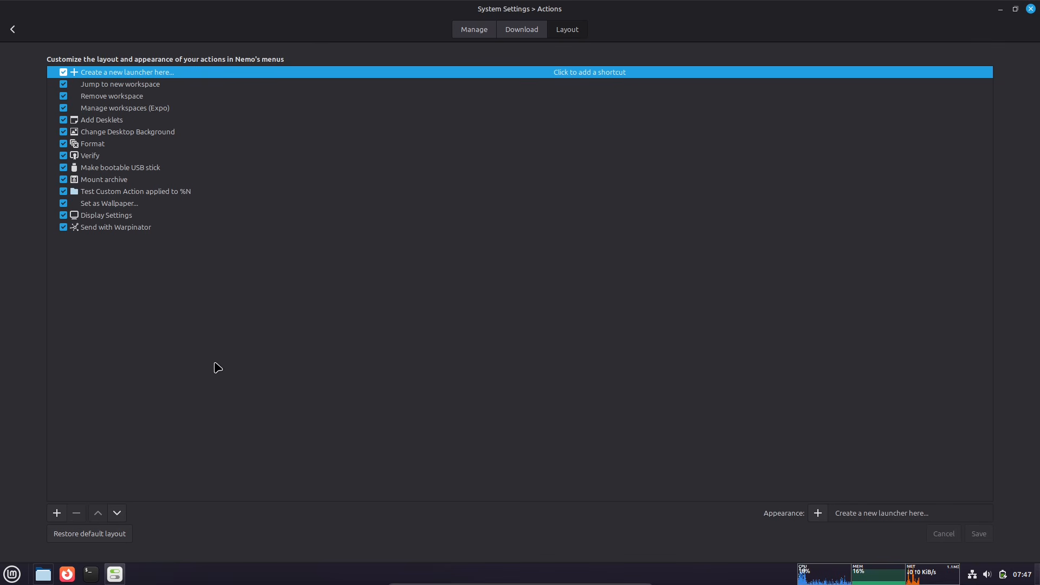
left_click(56, 513)
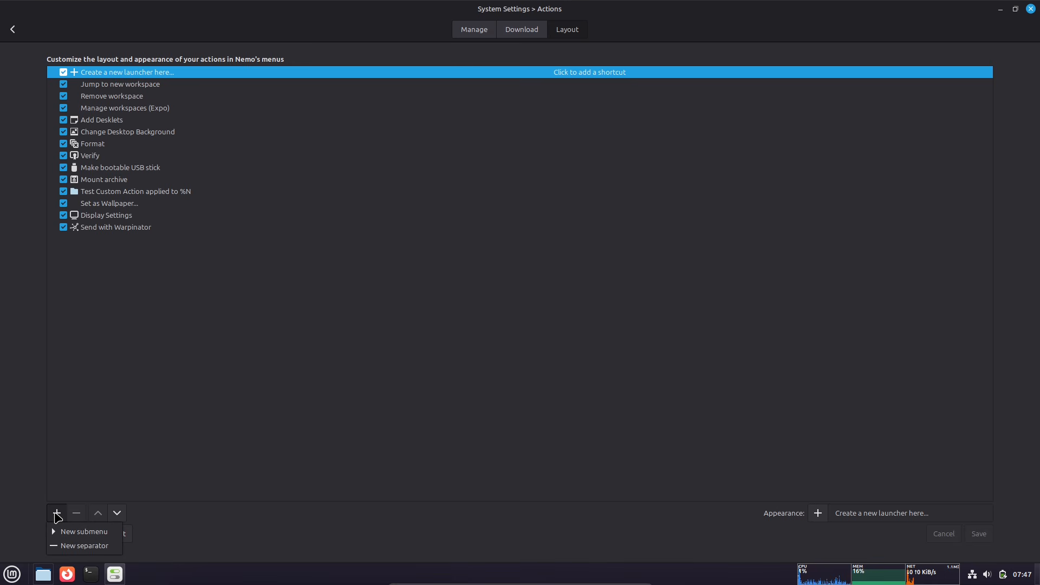
left_click(711, 524)
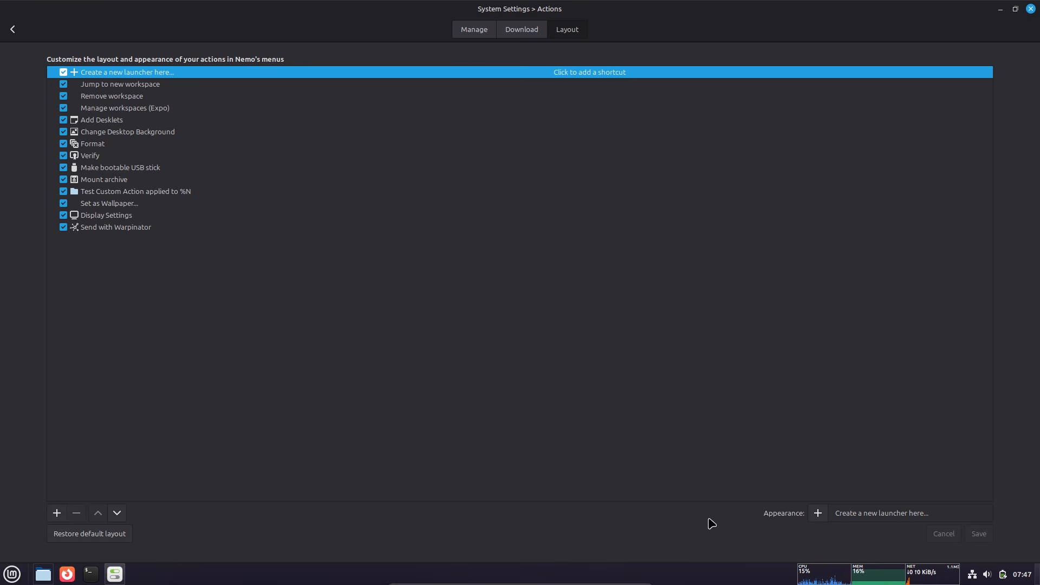
left_click(816, 514)
left_click(784, 517)
left_click(13, 29)
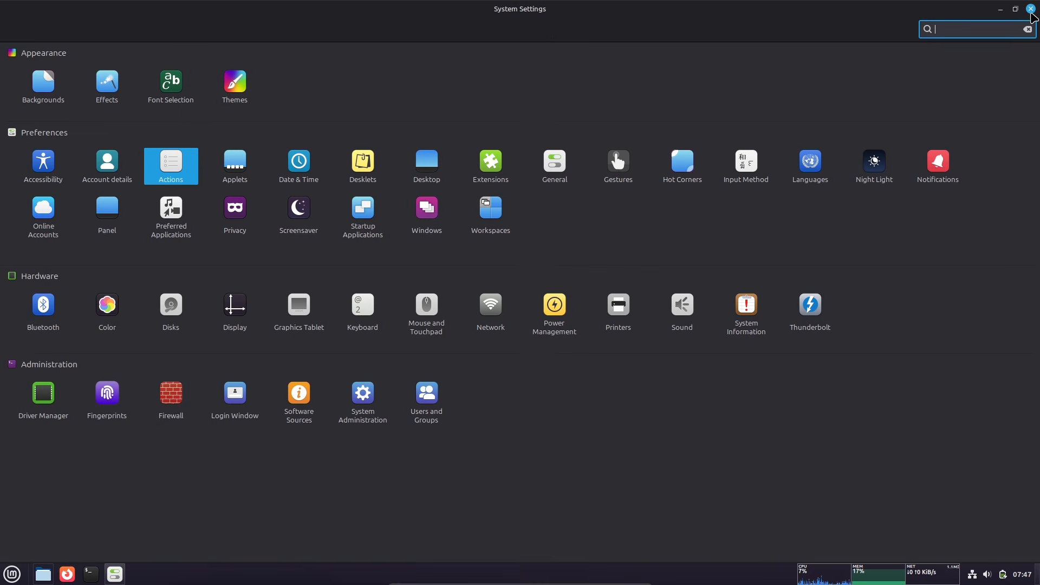
left_click(1031, 9)
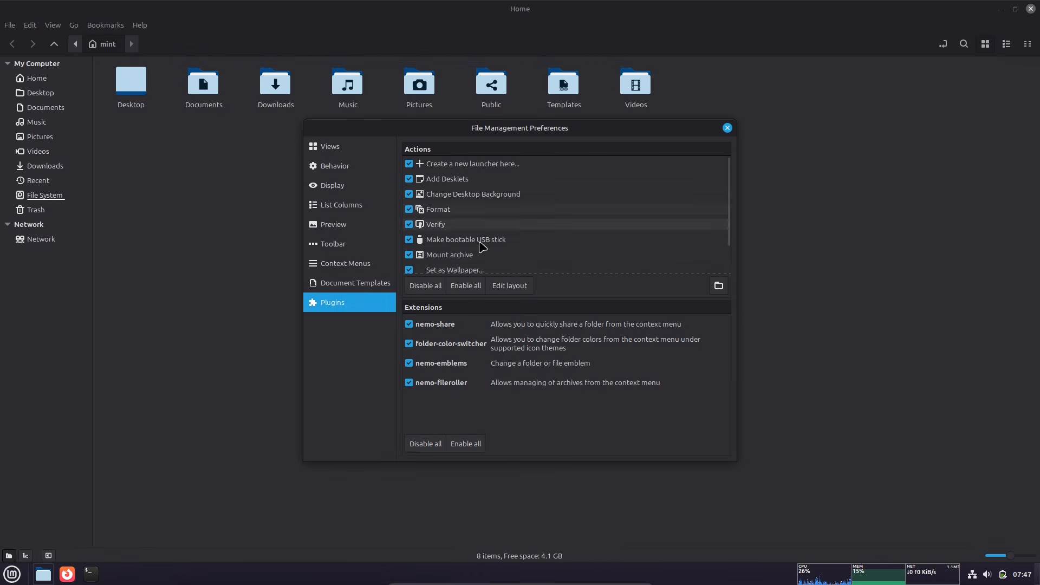
left_click(727, 128)
Step: Reopen the file manager's preferences and review the Behavior, Display, List Columns, Preview, Toolbar, Context Menus, Document Templates and Plugins settings again
left_click(31, 27)
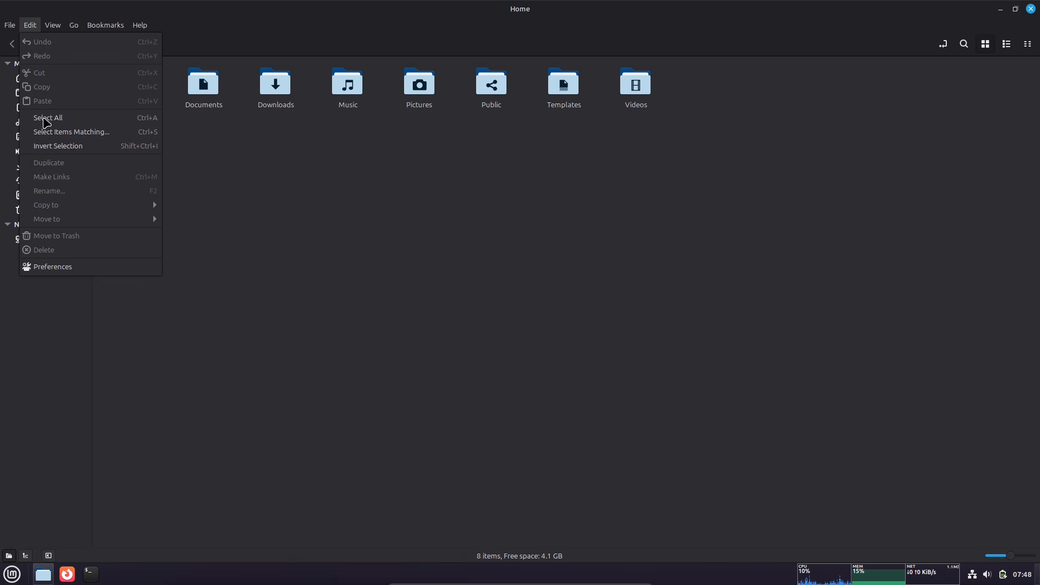
left_click(58, 268)
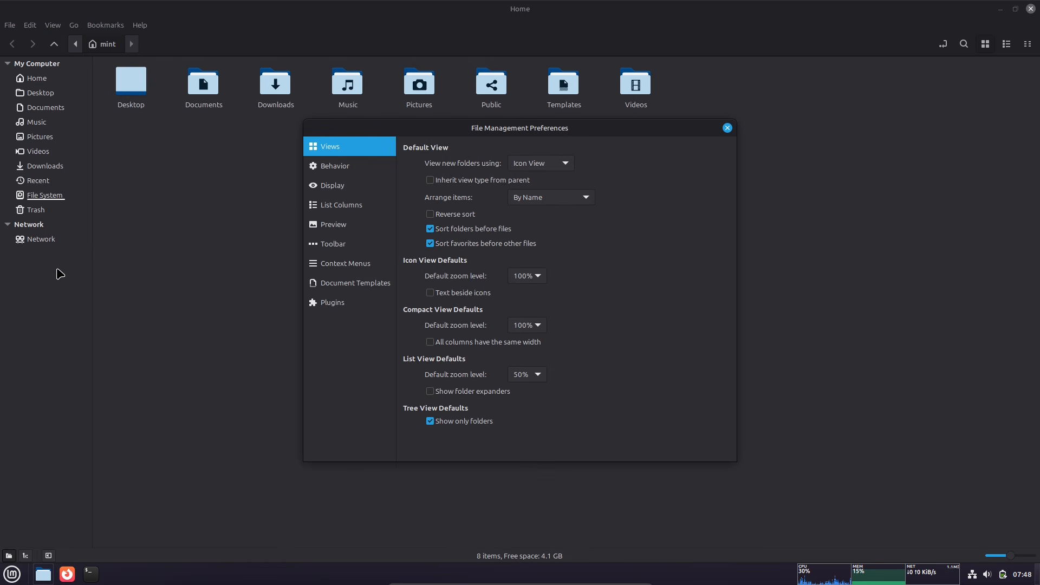
left_click(334, 164)
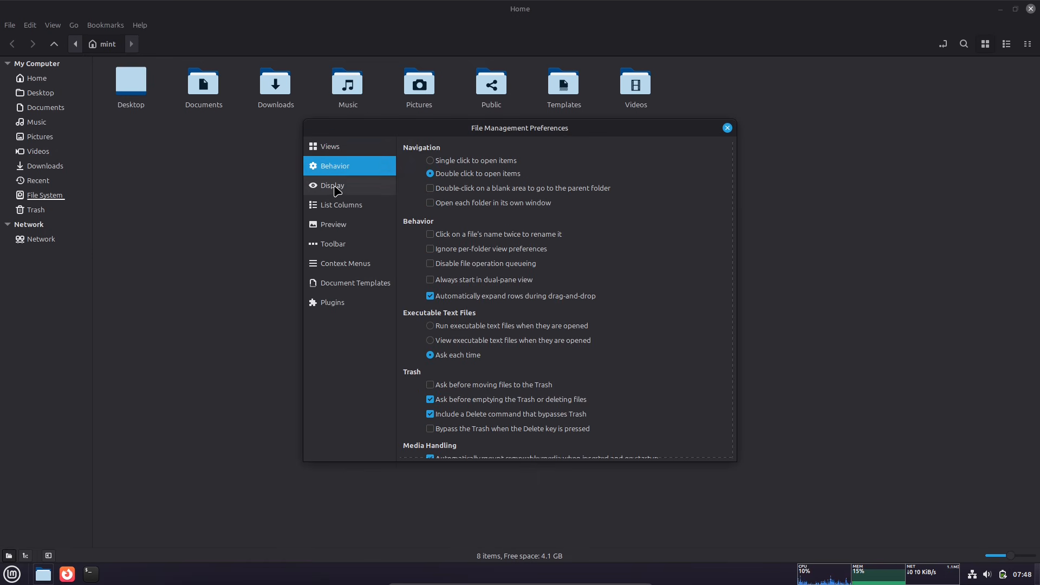
left_click(336, 185)
left_click(340, 208)
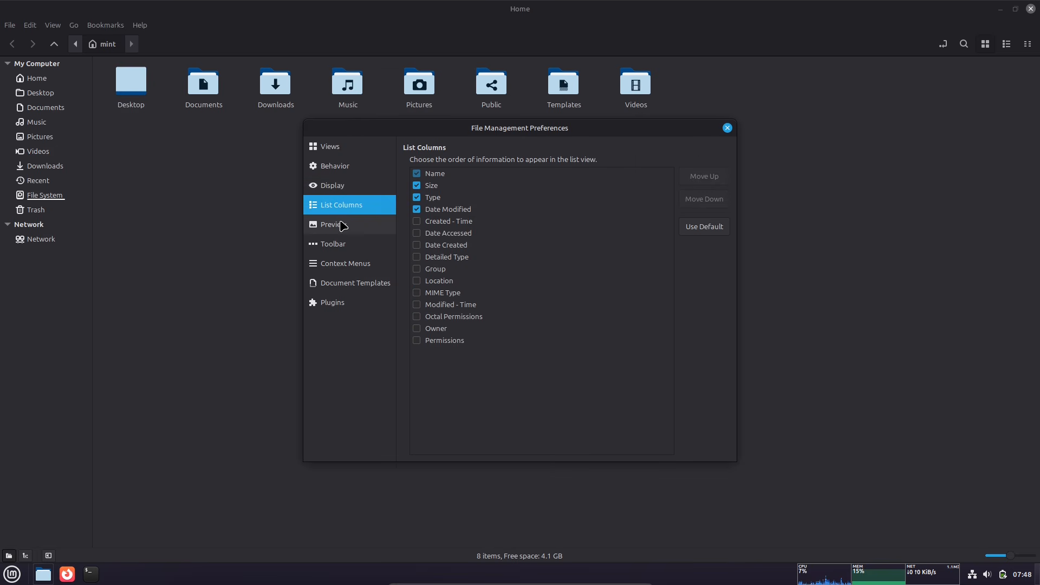
left_click(342, 224)
left_click(350, 245)
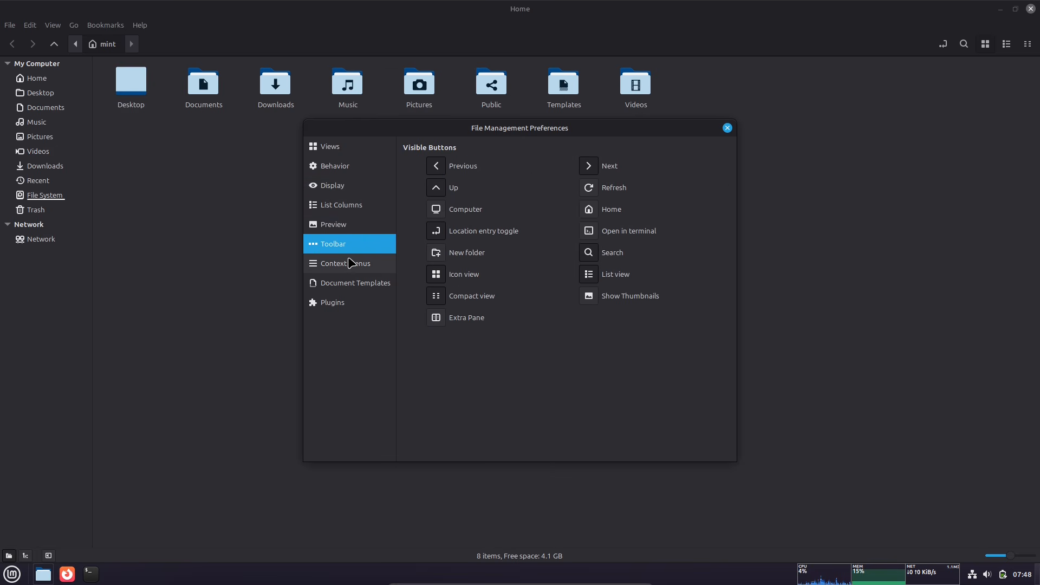
left_click(351, 264)
left_click(351, 282)
left_click(357, 302)
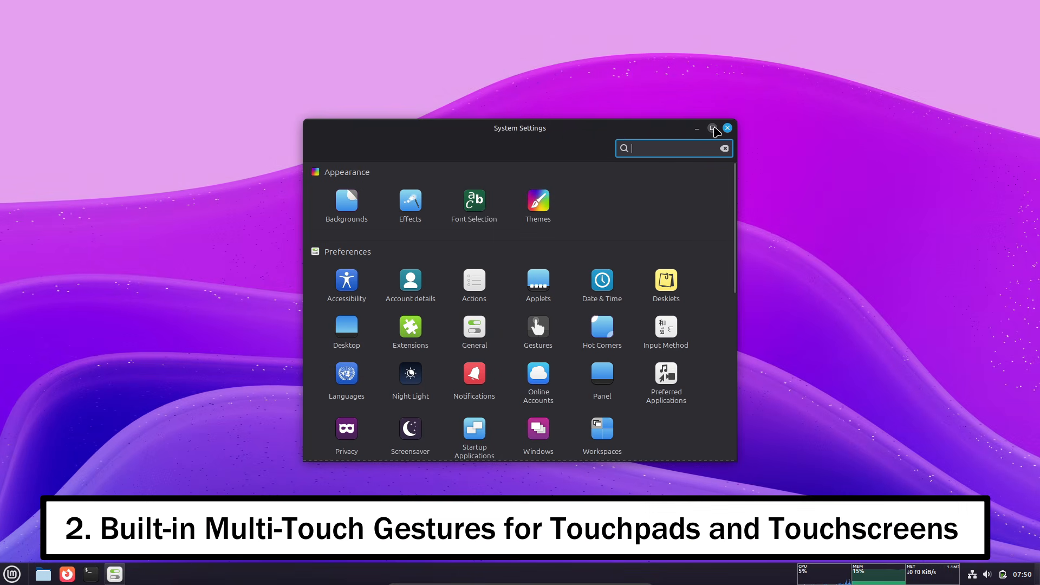
Step: Maximize System Settings, open the Gestures module and enable gestures
left_click(713, 129)
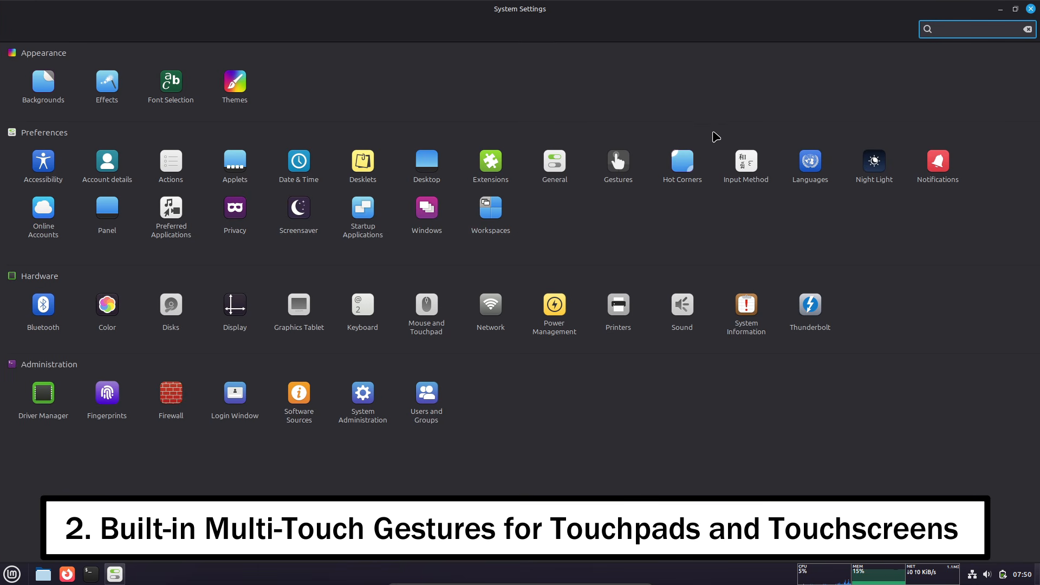
left_click(619, 179)
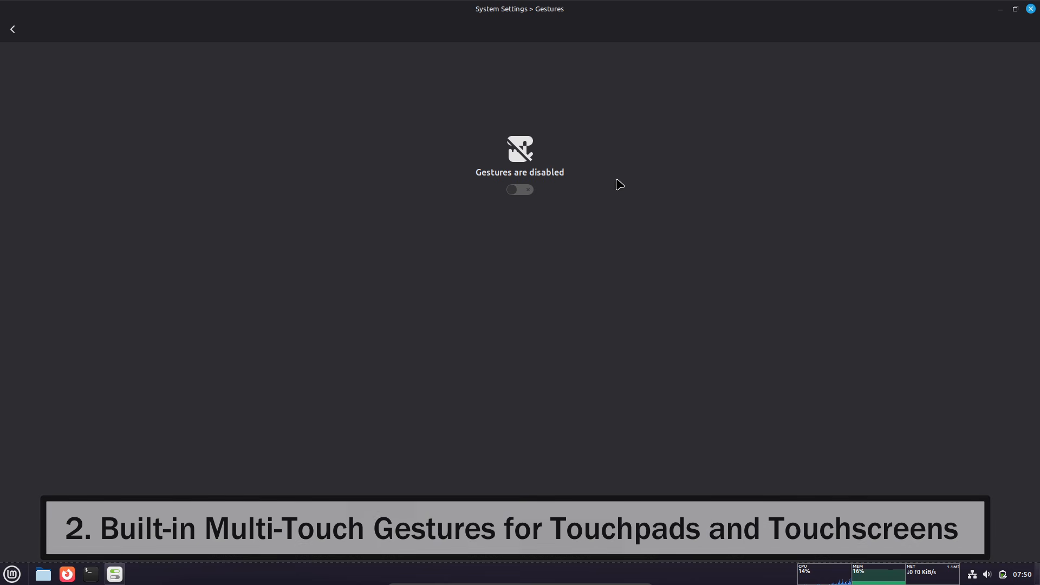
left_click(530, 189)
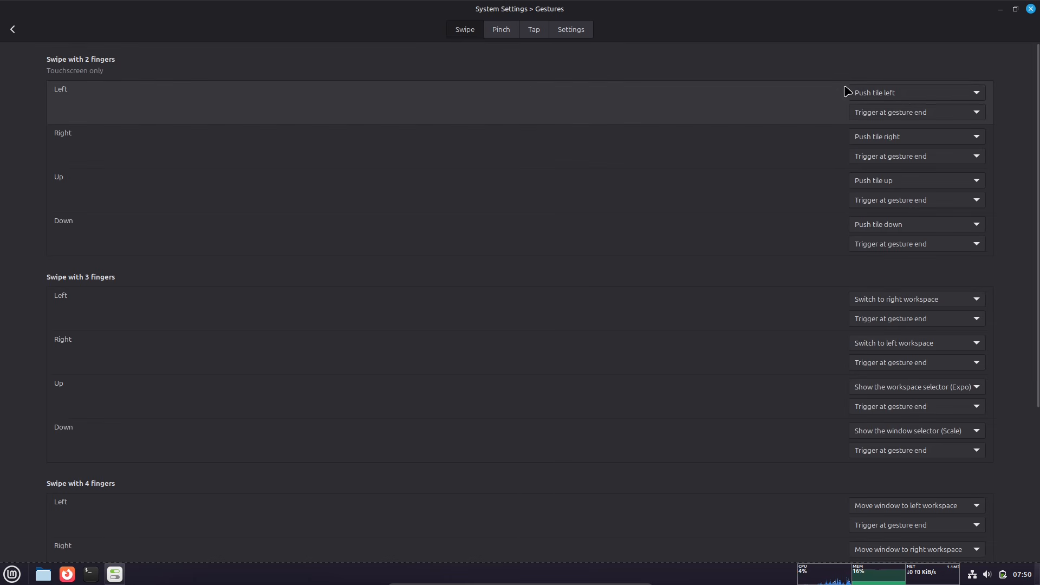
Step: Examine the actions available for the two-finger left swipe and the Pinch, Tap and general gesture settings
left_click(955, 95)
mouse_move(894, 8)
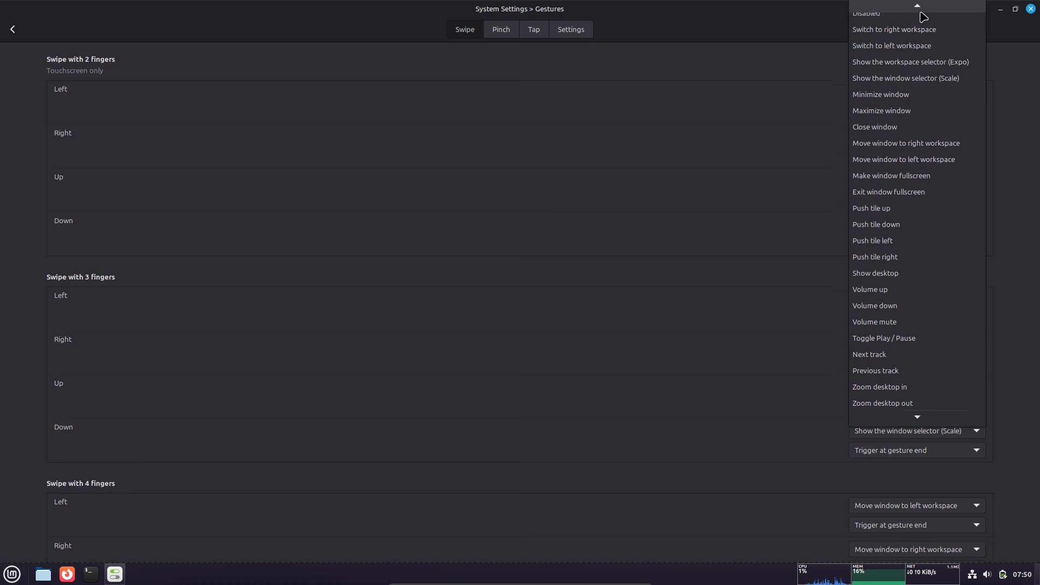
left_click(1026, 119)
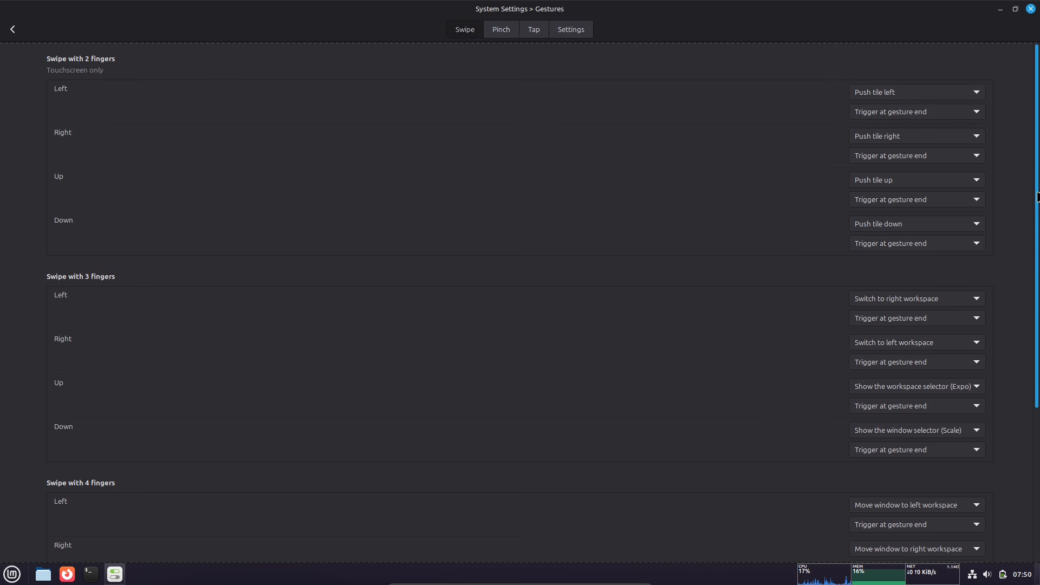
left_click_drag(1034, 164, 991, 148)
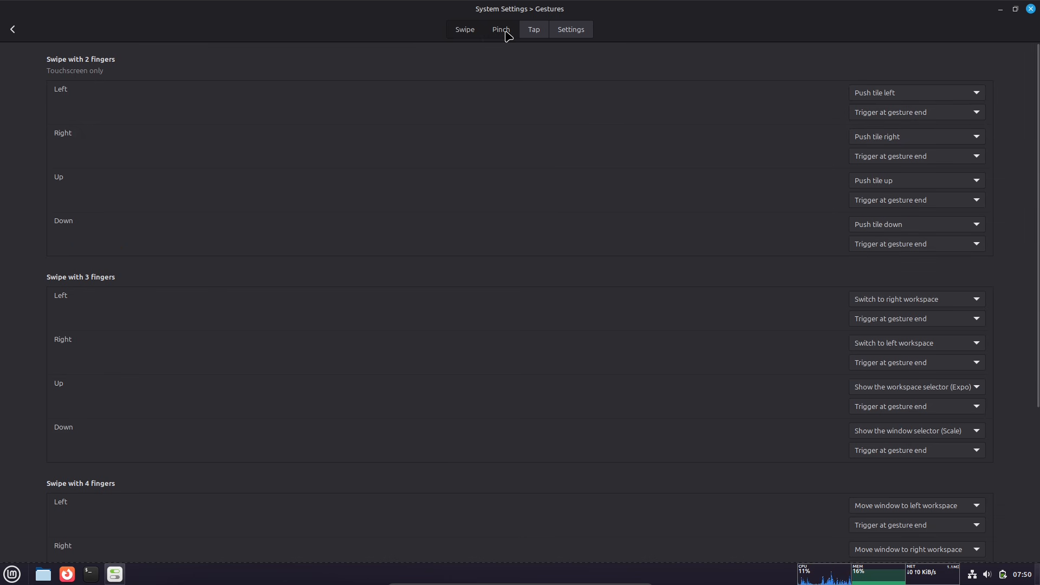
left_click(504, 32)
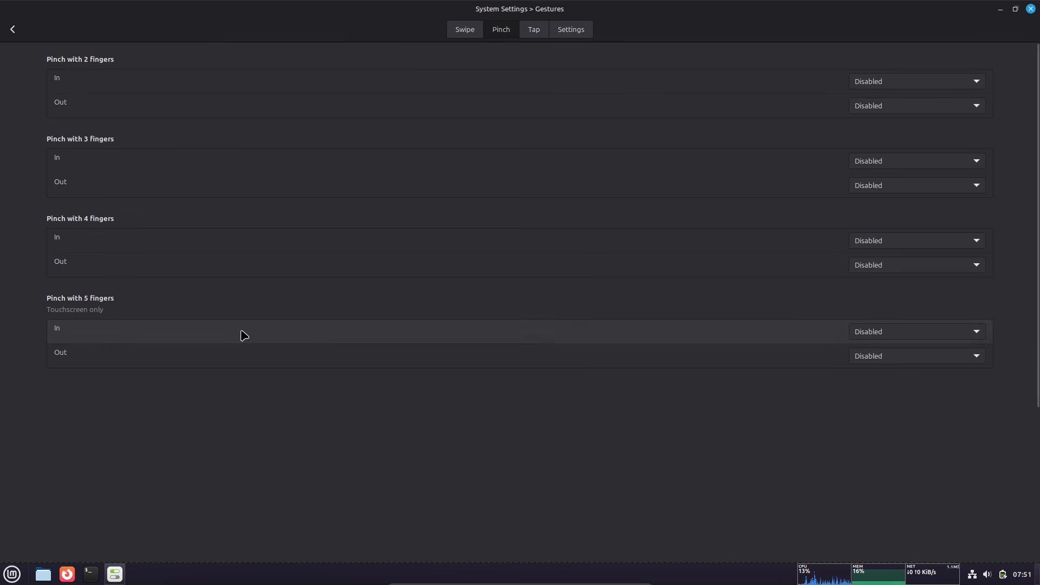
left_click(535, 35)
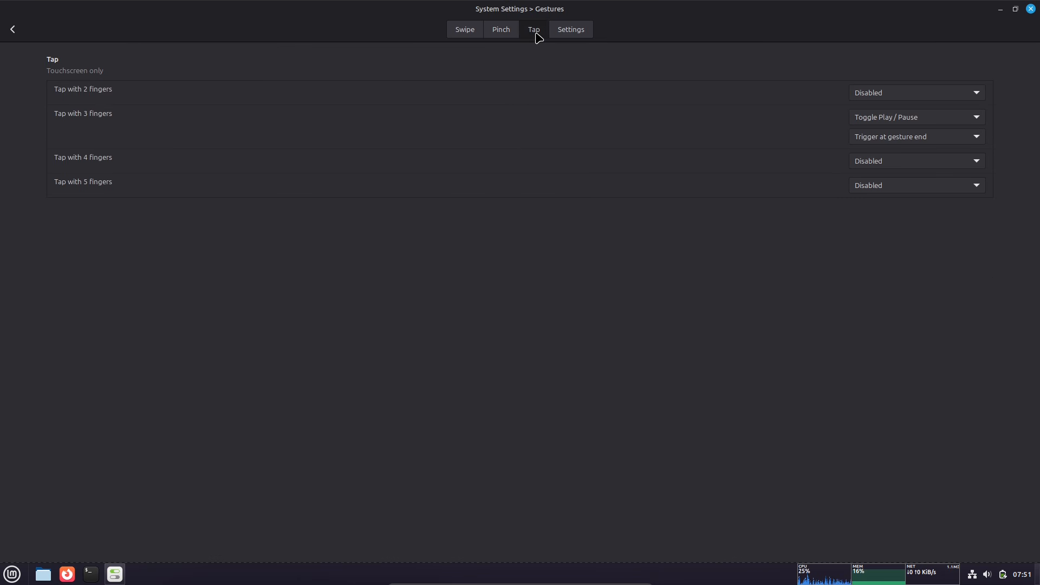
left_click(581, 37)
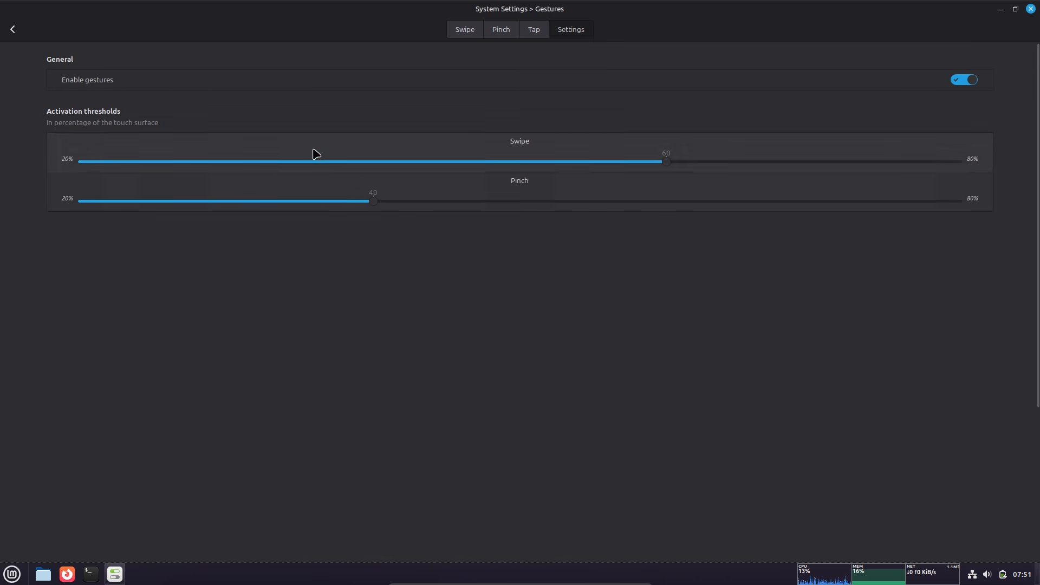
Step: Review the swipe assignments for three to five fingers, the pinch and tap assignments, and the gesture activation thresholds
left_click(536, 33)
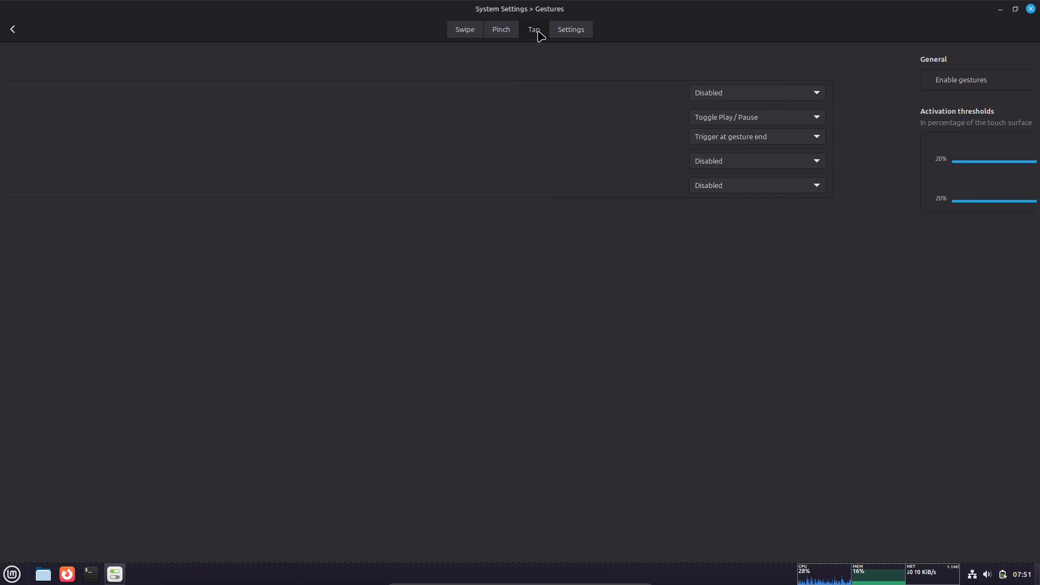
left_click(501, 31)
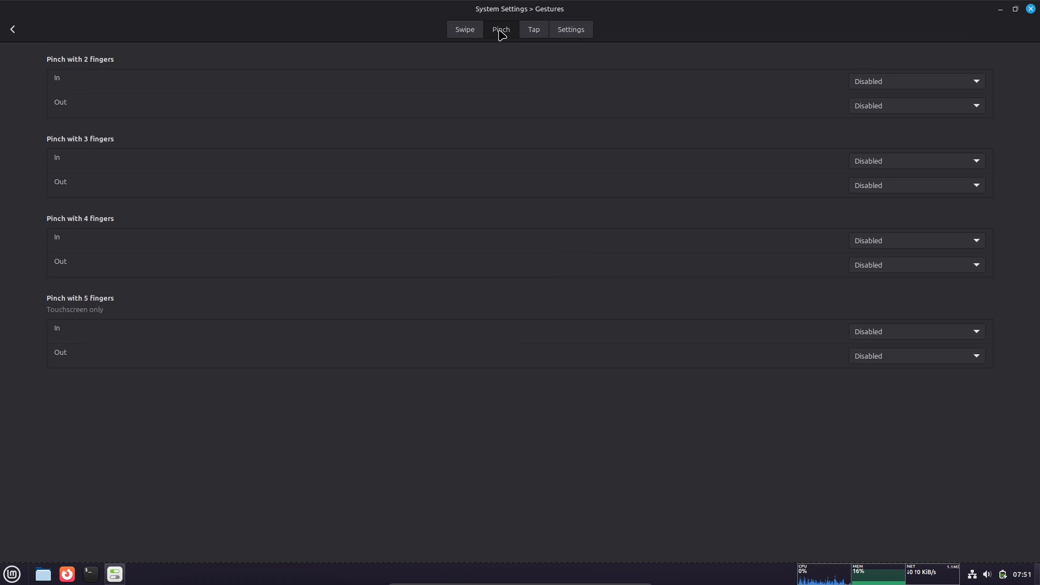
left_click(471, 34)
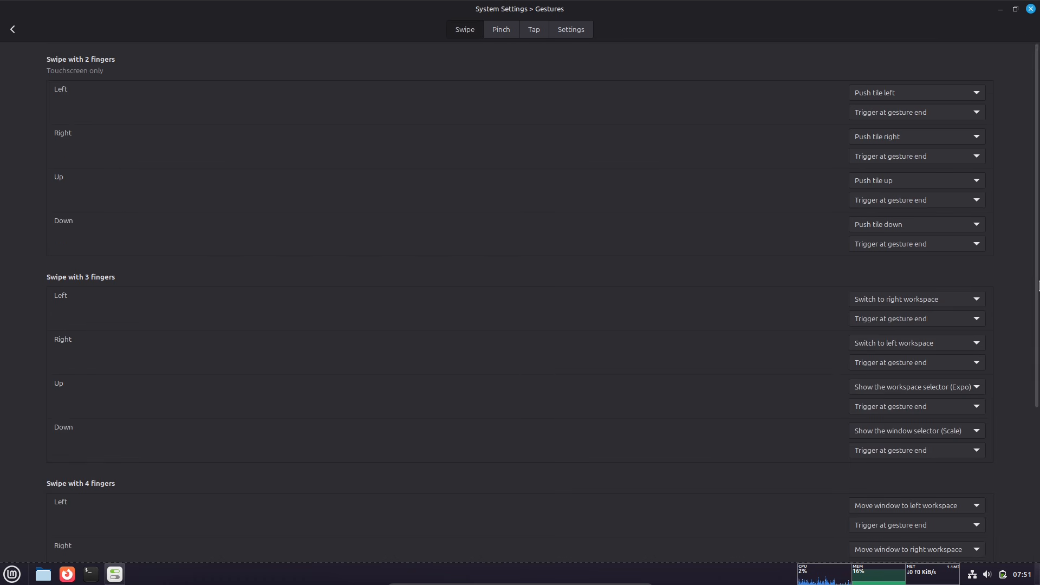
left_click_drag(1034, 280, 1035, 460)
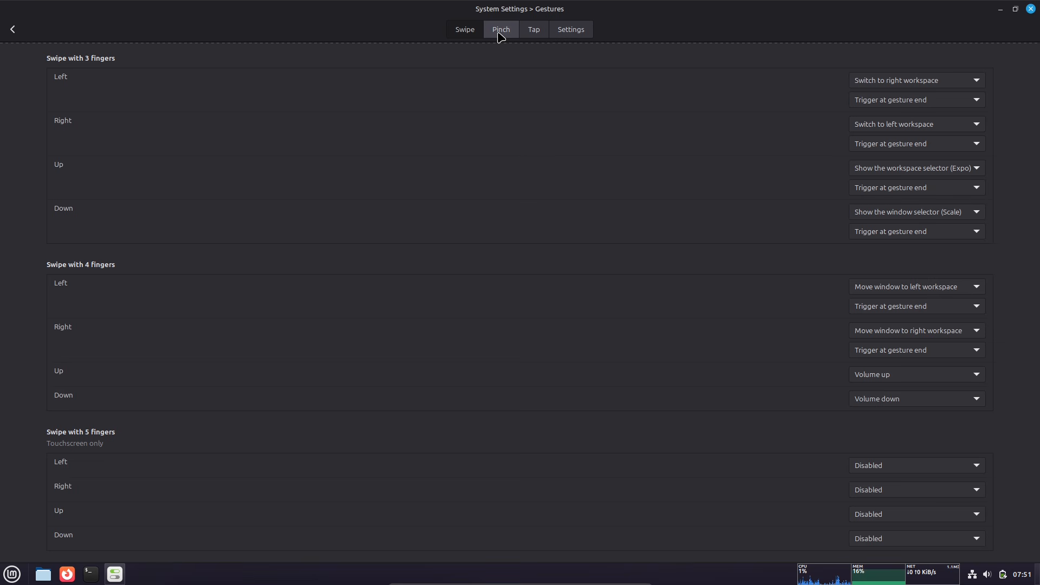
left_click(501, 35)
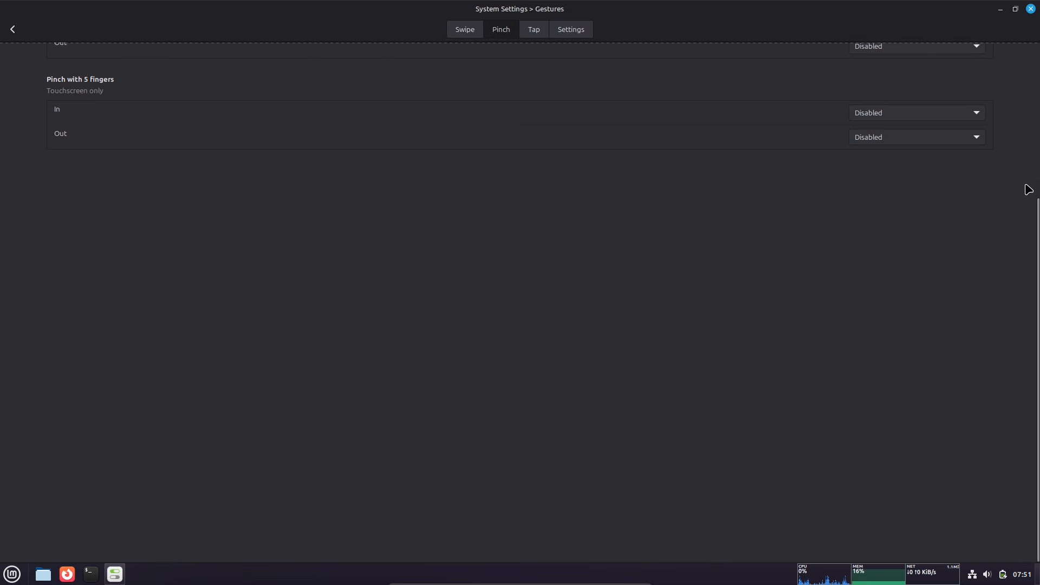
scroll(1033, 188, "up", 5)
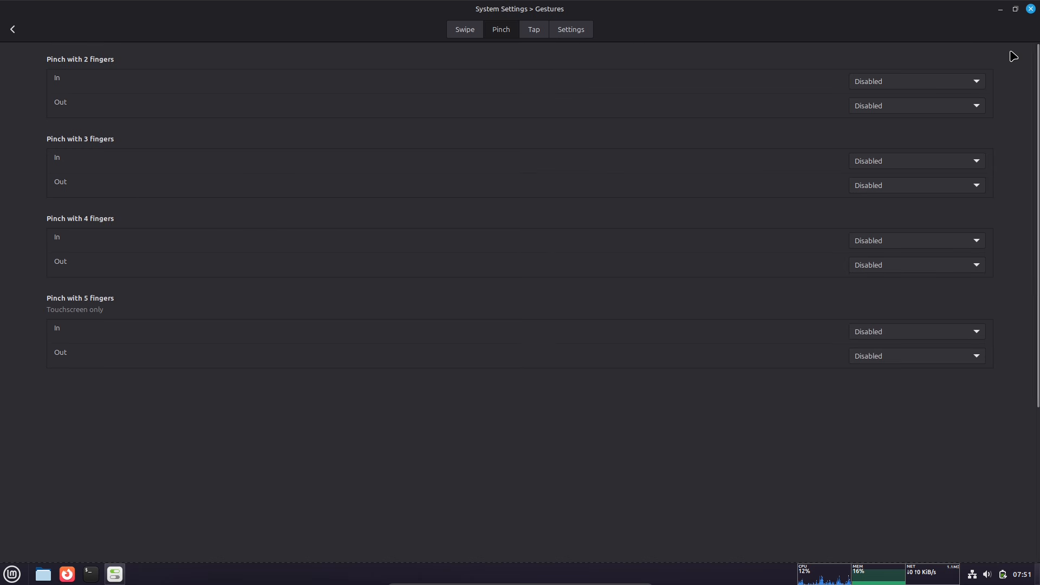
left_click(536, 32)
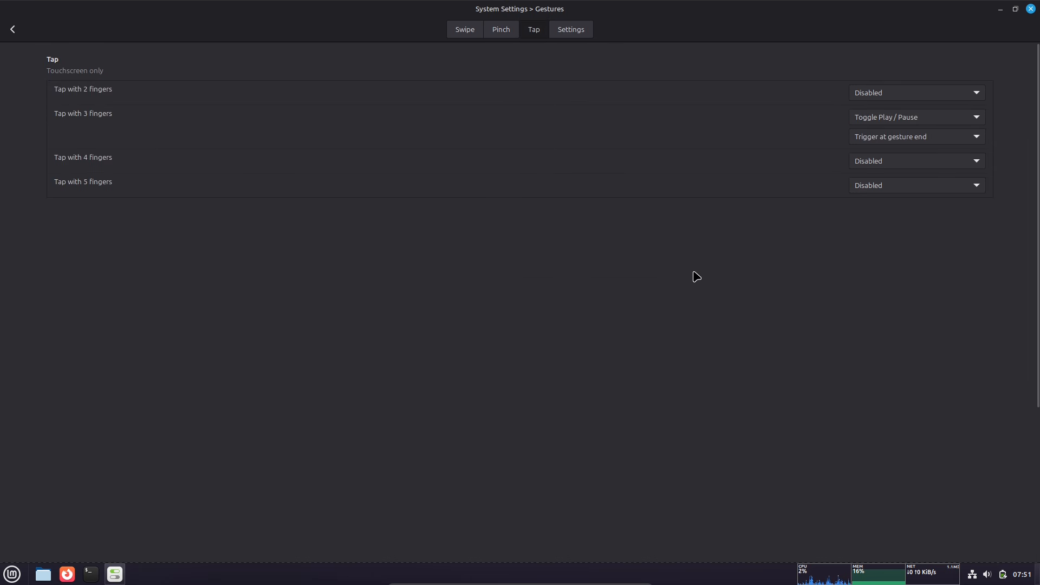
left_click(564, 35)
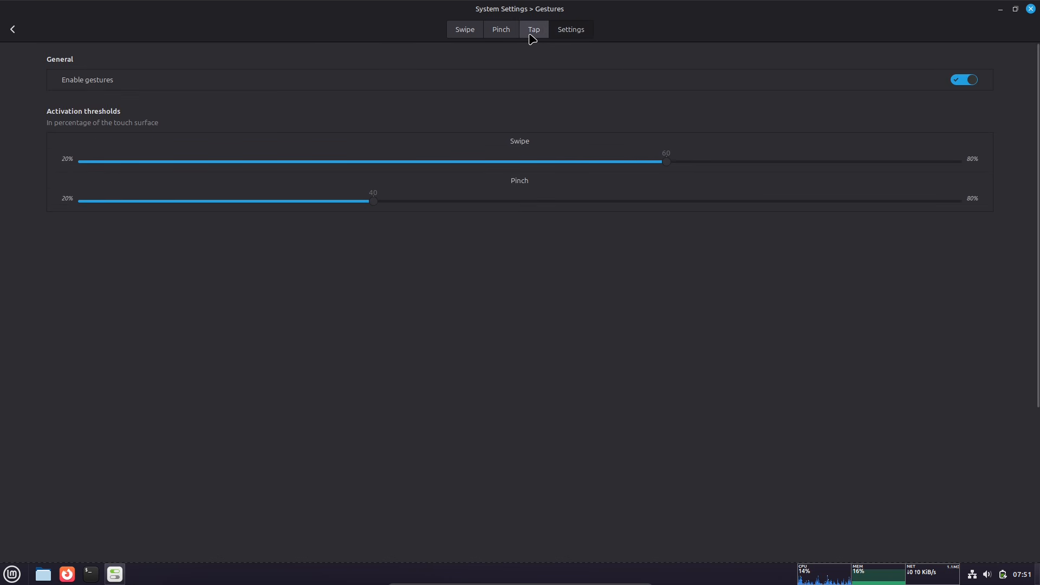
Step: Look through the Tap, Swipe and Pinch gesture assignments once more
left_click(531, 35)
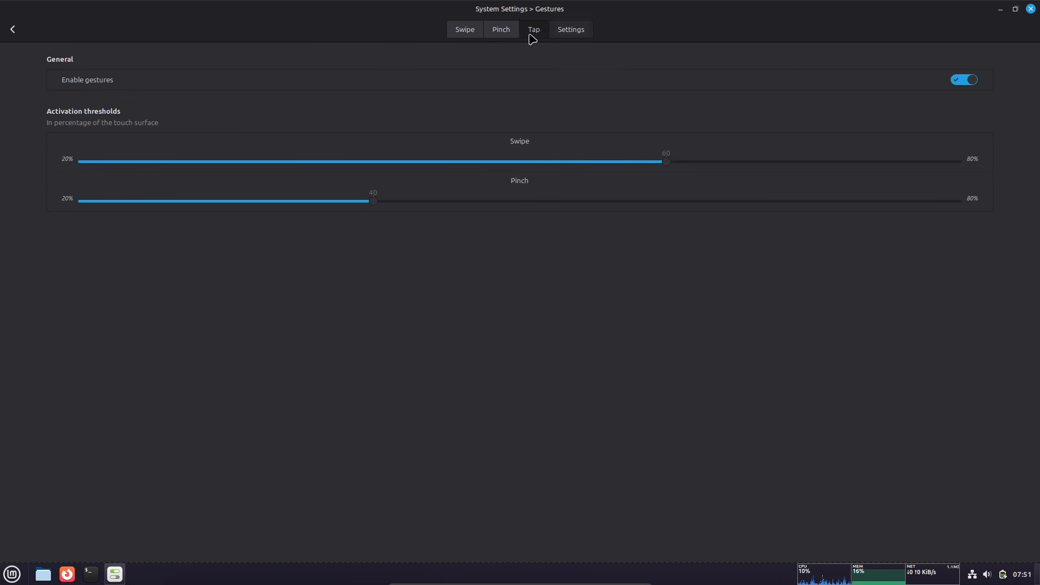
left_click(470, 35)
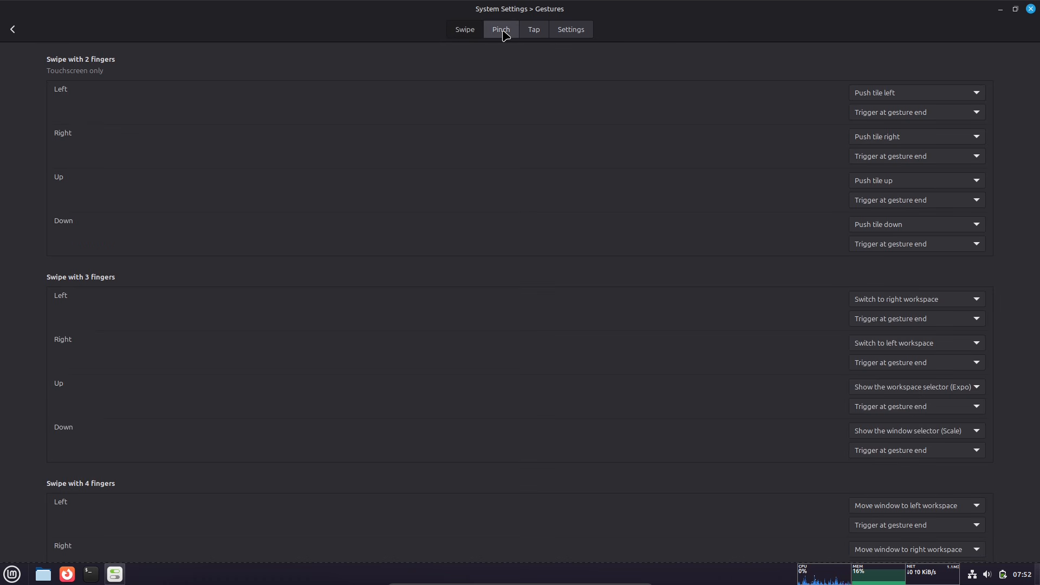
left_click(504, 34)
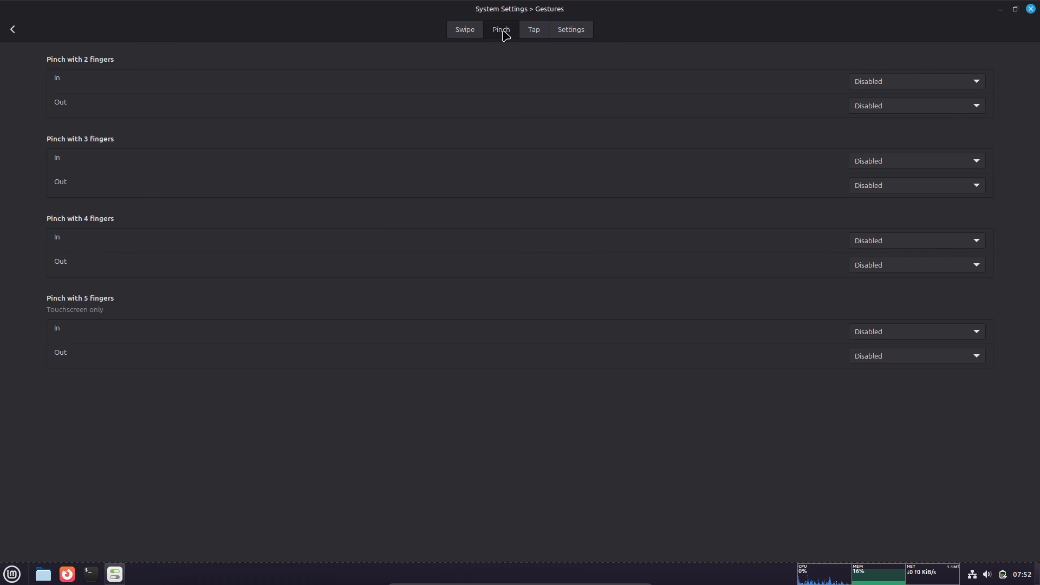
left_click(458, 37)
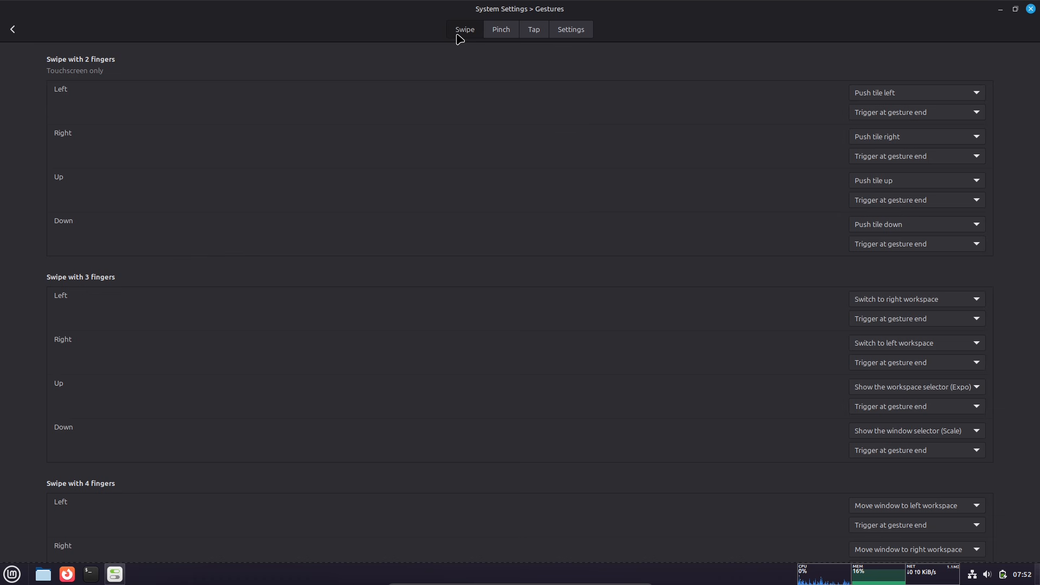
left_click(507, 32)
left_click(539, 31)
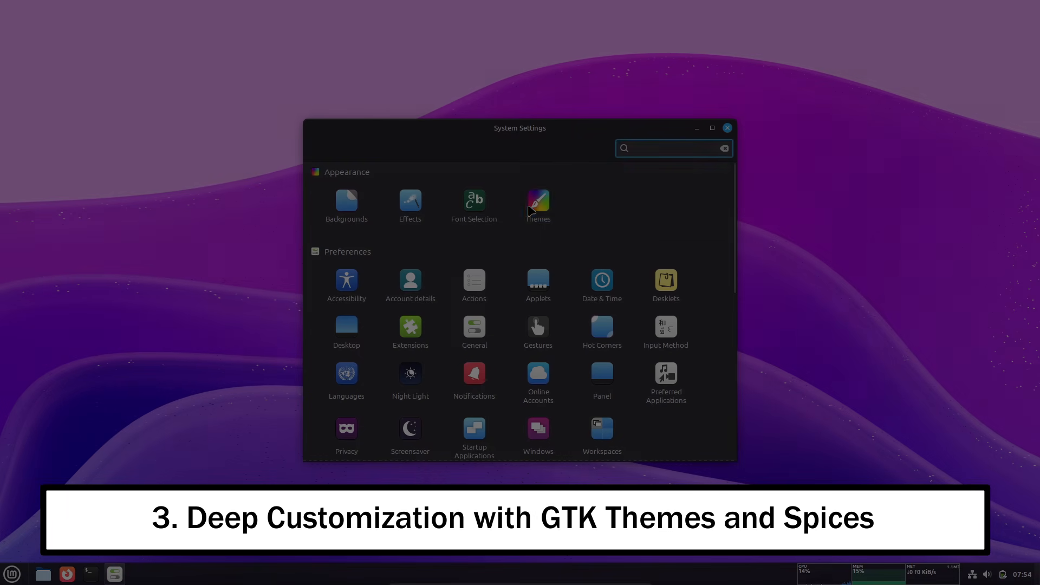
Step: Open the Themes module, maximize the window, and examine the available desktop, icon, application and mouse pointer themes
left_click(529, 207)
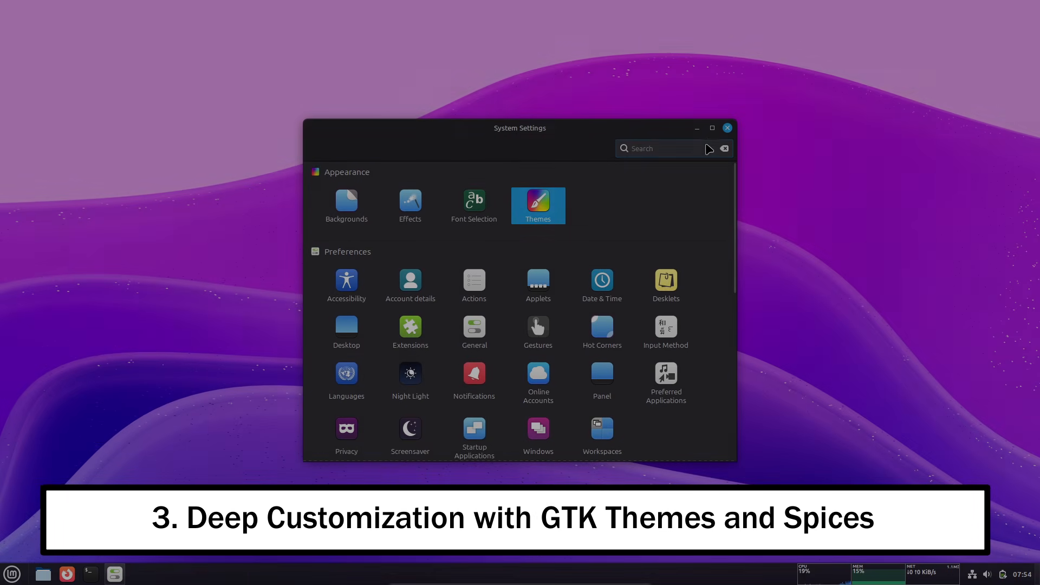
left_click(712, 130)
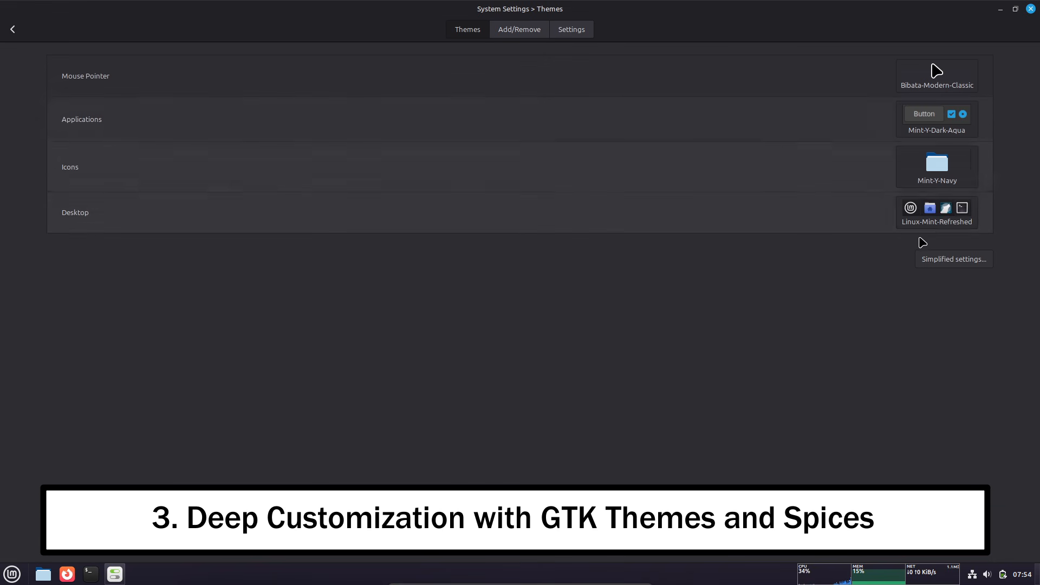
left_click(922, 222)
left_click(634, 404)
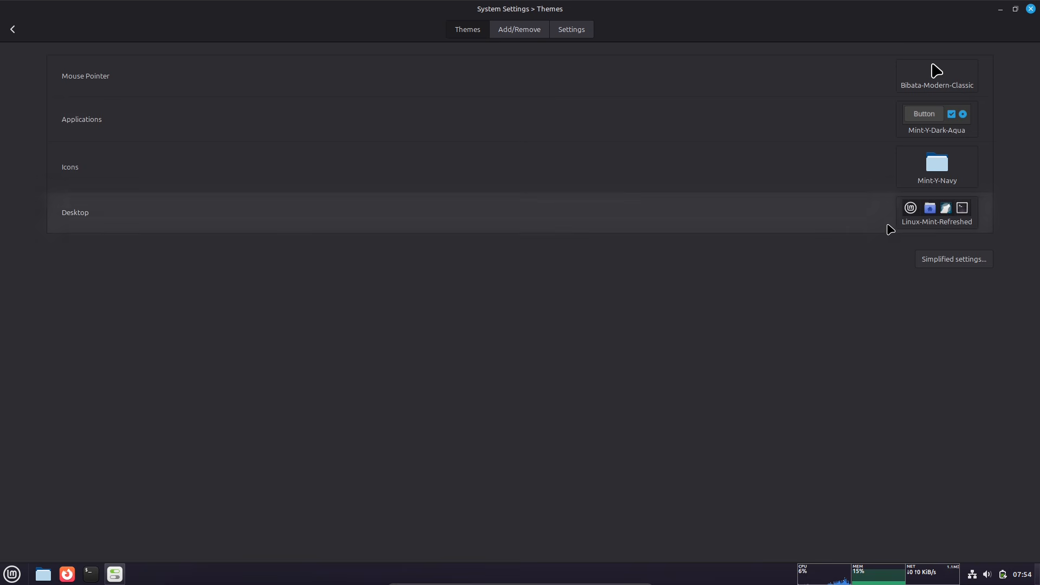
left_click(916, 168)
left_click(550, 452)
left_click(937, 117)
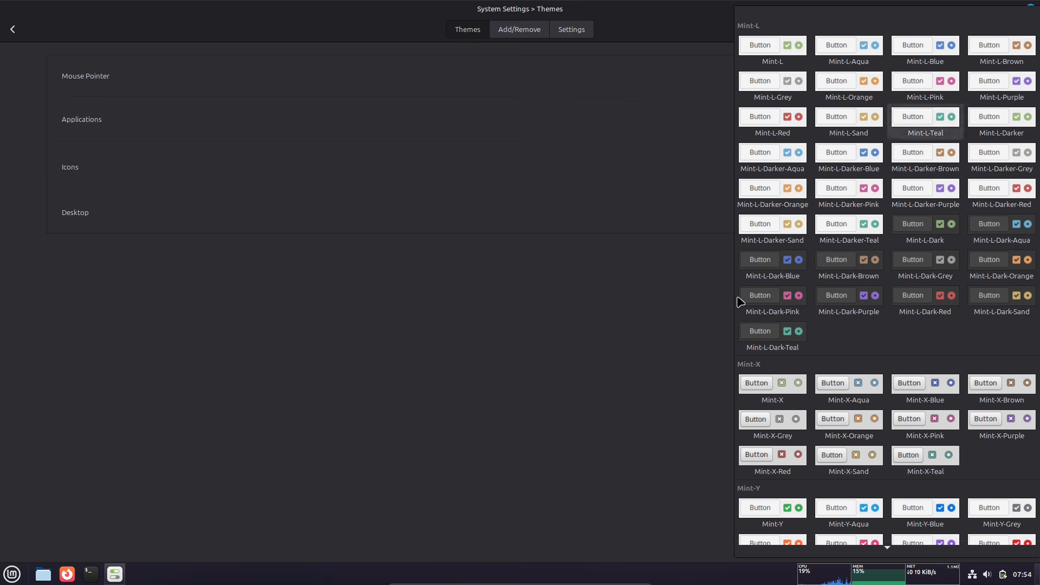
left_click(556, 473)
left_click(936, 73)
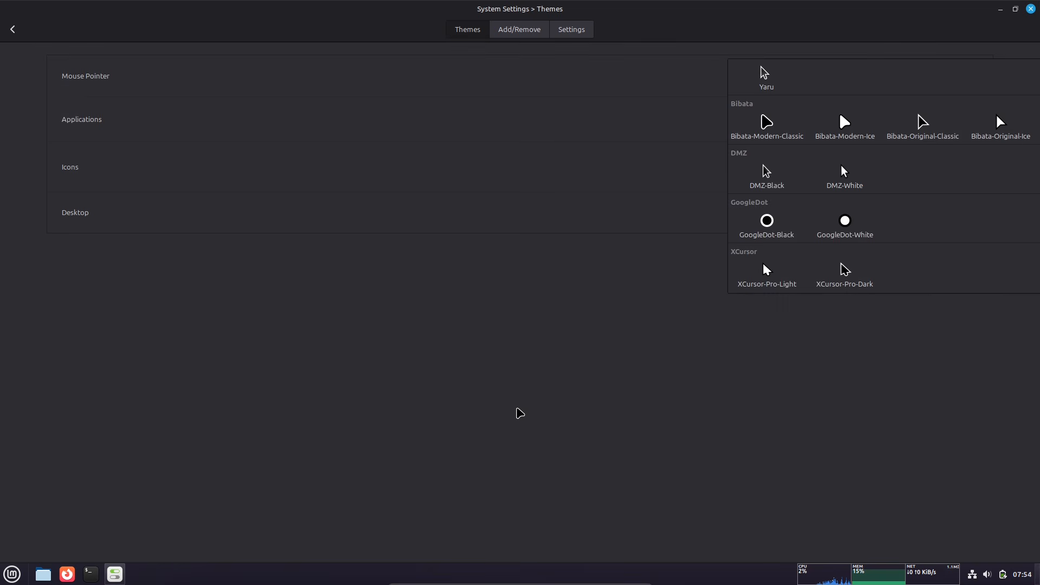
left_click(520, 413)
Step: Browse the downloadable themes, dismiss the server error, sort the list by Date and return to the settings overview
left_click(502, 30)
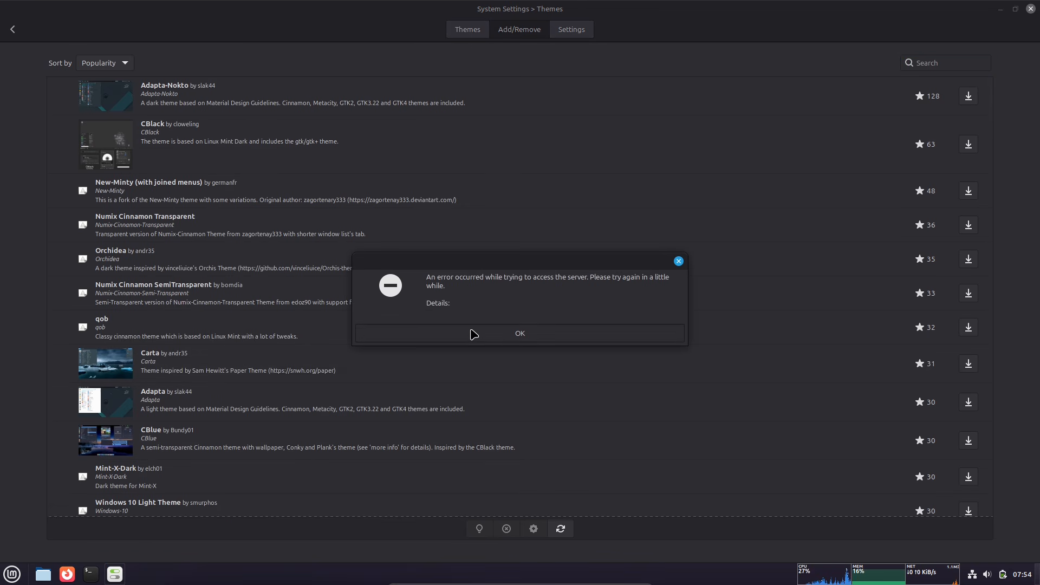
left_click(473, 333)
left_click(105, 63)
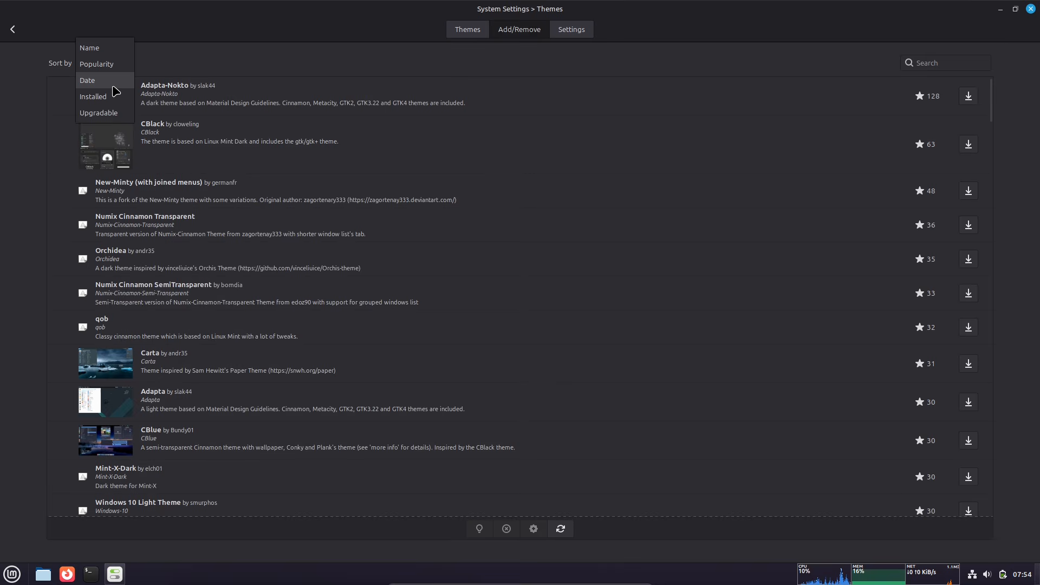
left_click(114, 86)
left_click(13, 29)
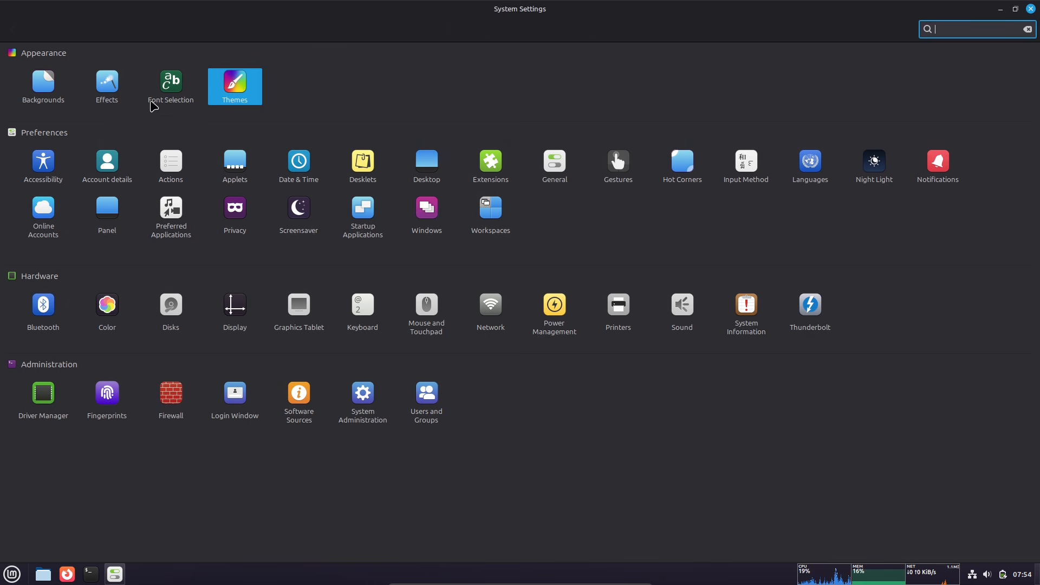
Step: Launch Firefox and meanwhile view the downloadable applets and the installed desklets in System Settings
left_click(91, 574)
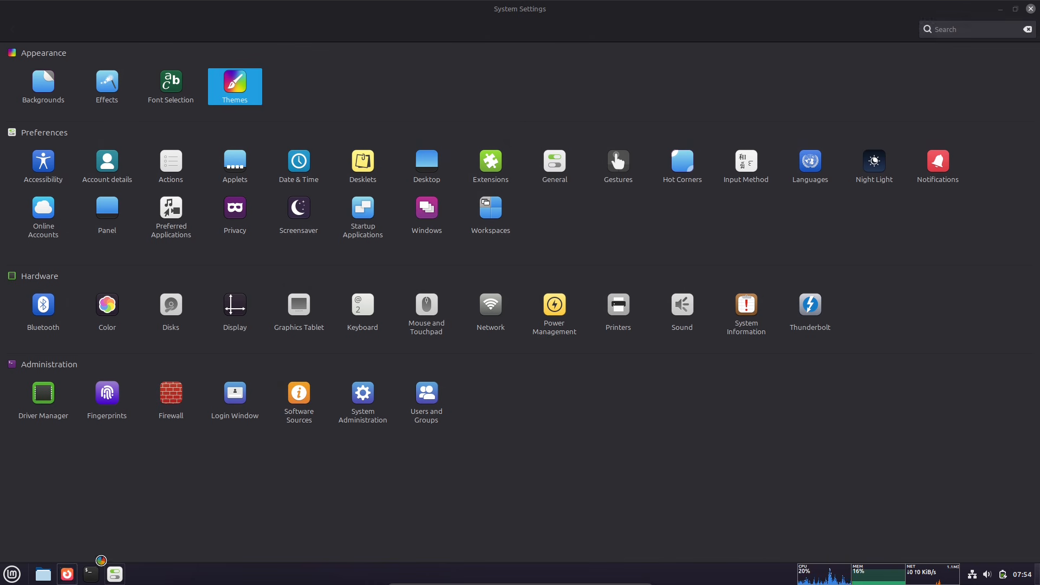
left_click(242, 175)
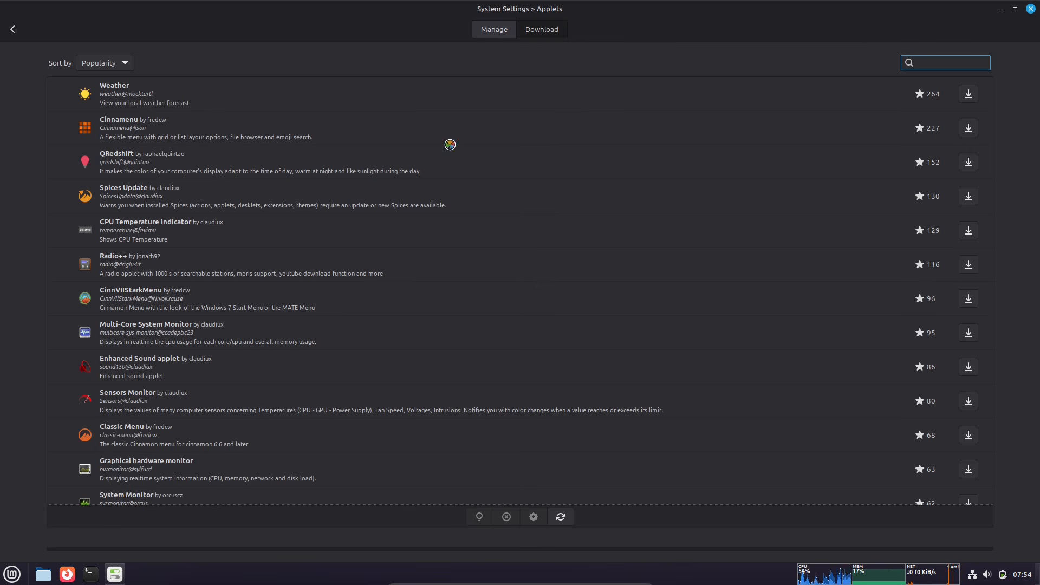
left_click(11, 30)
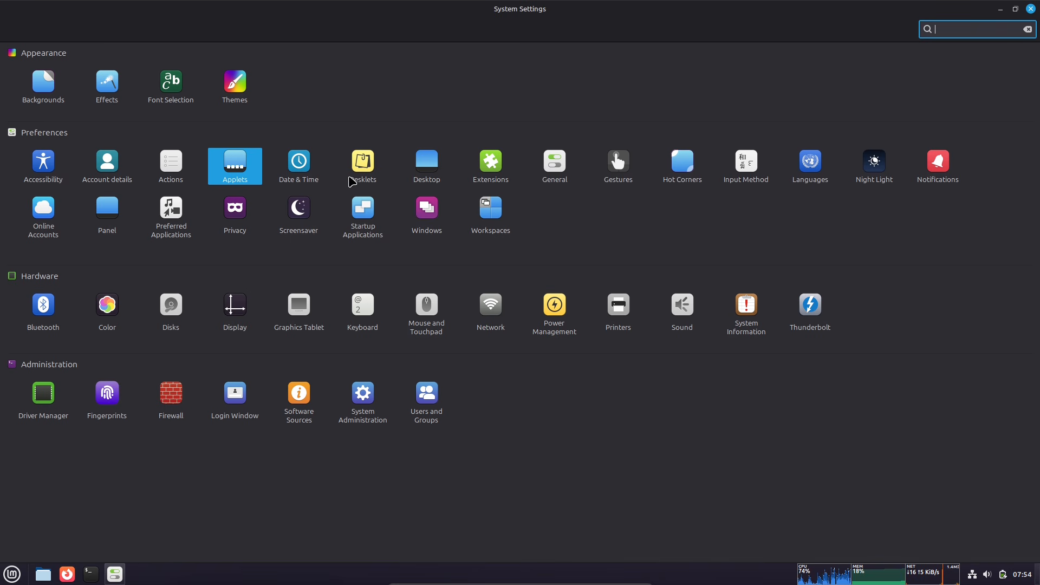
left_click(354, 180)
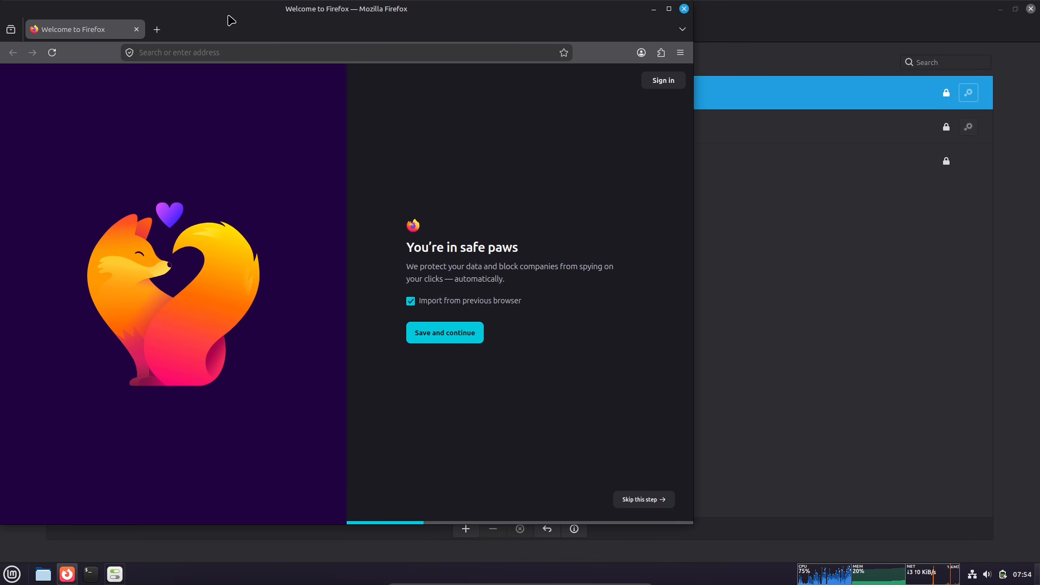
Step: Search the web for "gnome look org", reject Google's optional cookies and maximize the browser window
type("gnome look org")
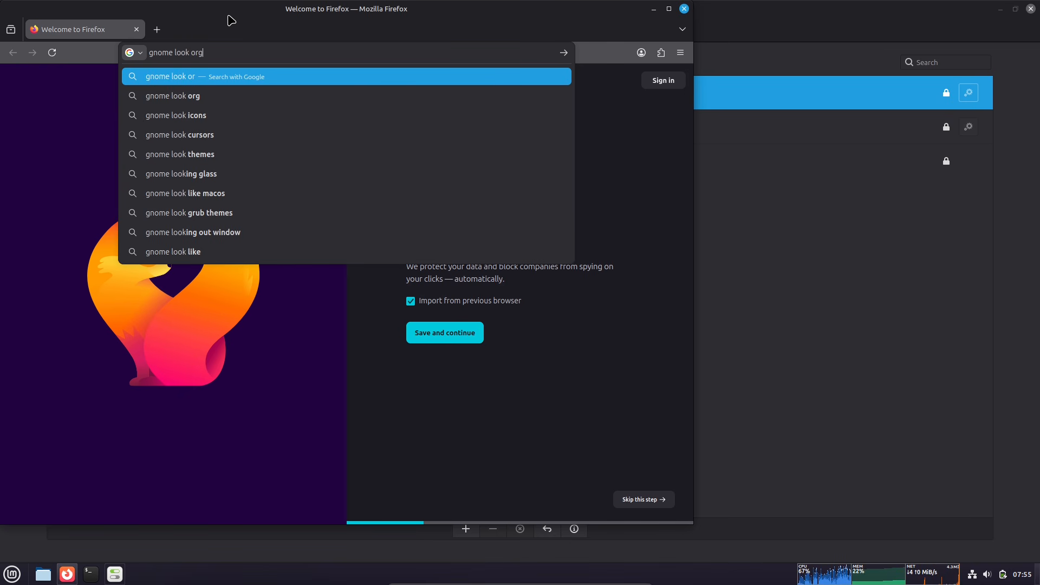
key("Return")
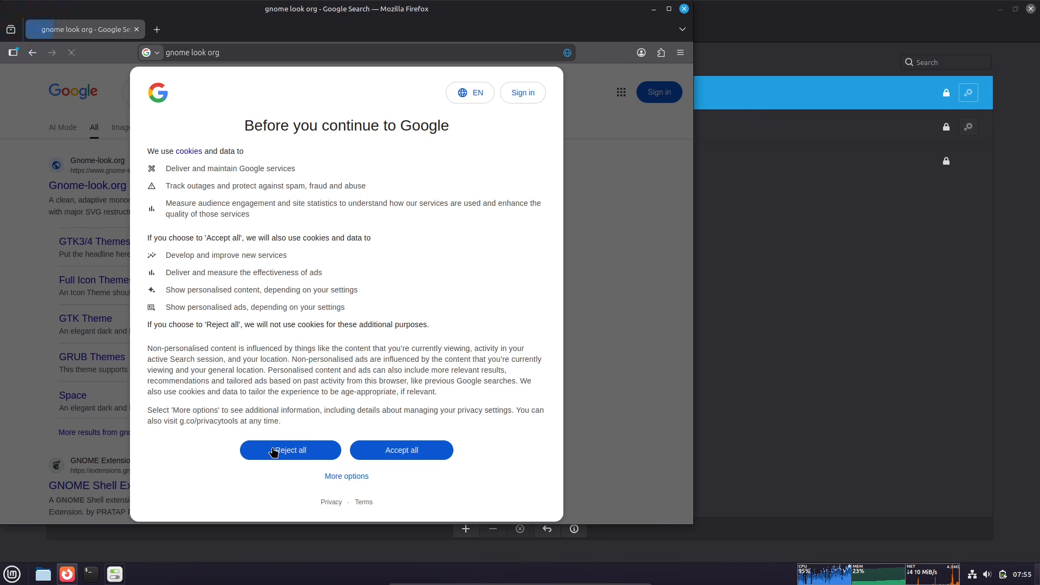
left_click(275, 451)
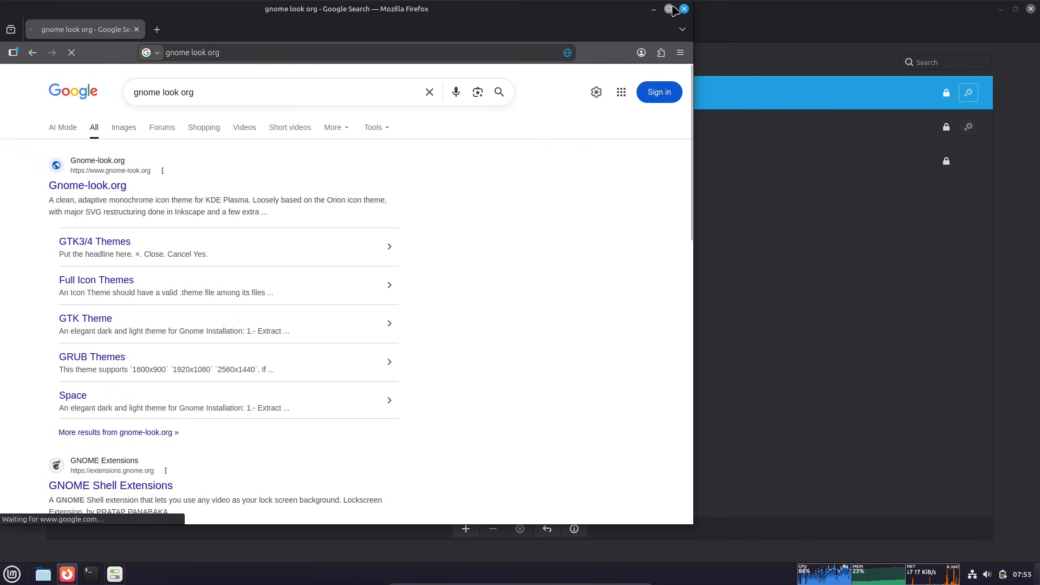
left_click(670, 9)
Step: Switch the home folder to icon view, look into its .themes folder and close the file manager
left_click(43, 576)
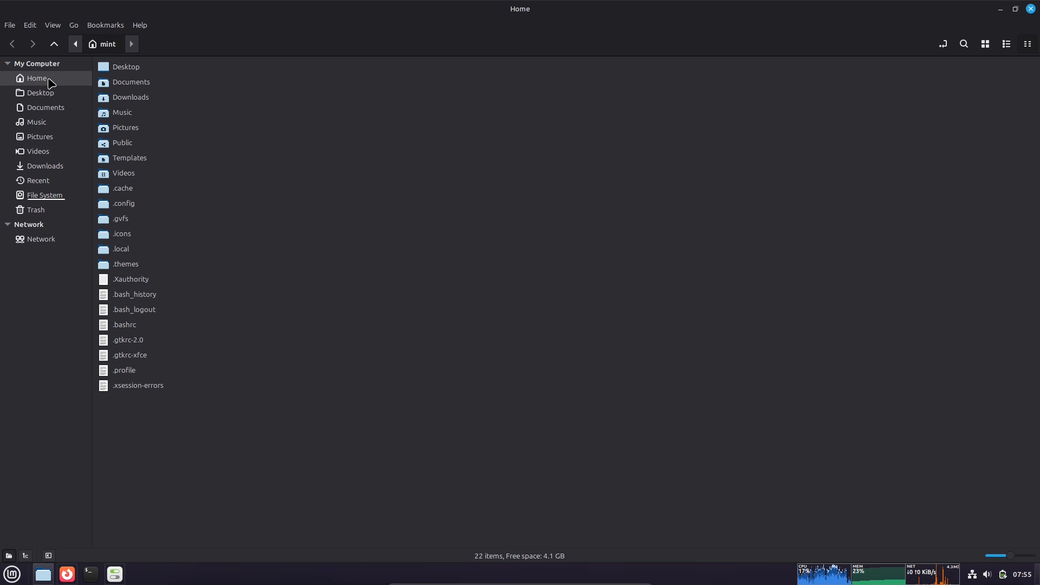
left_click(39, 79)
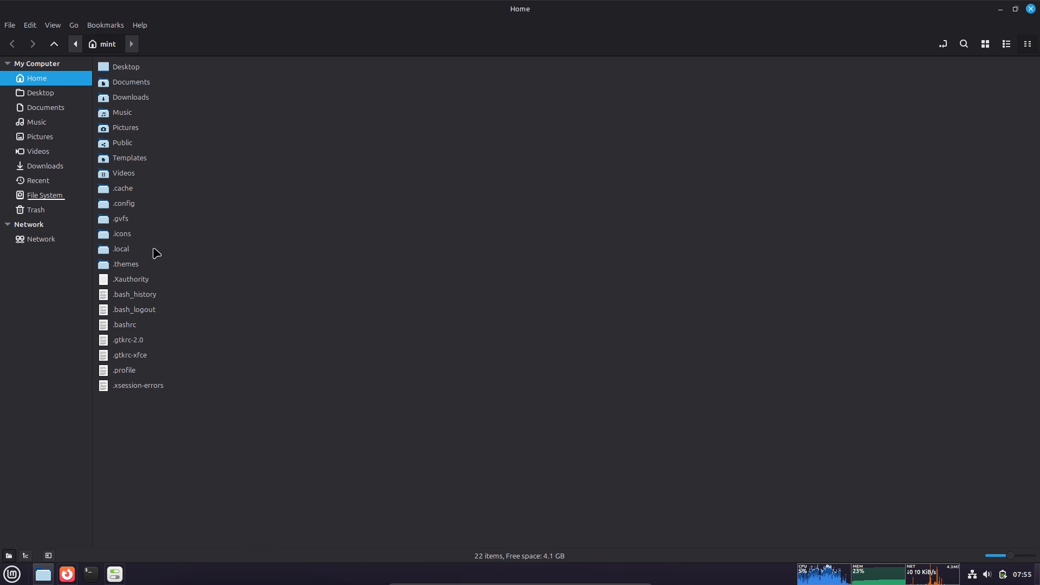
left_click(985, 49)
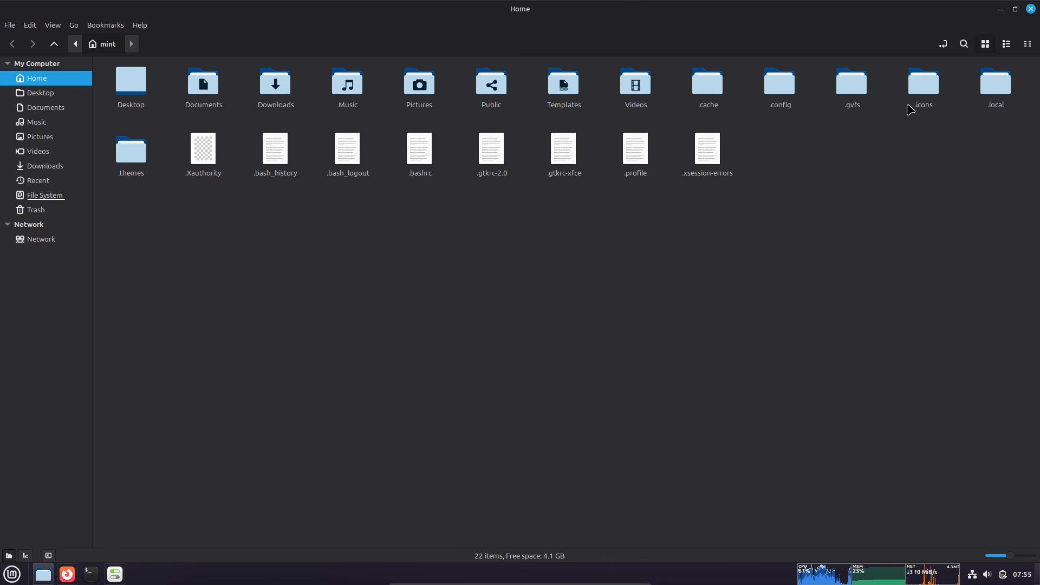
double_click(139, 160)
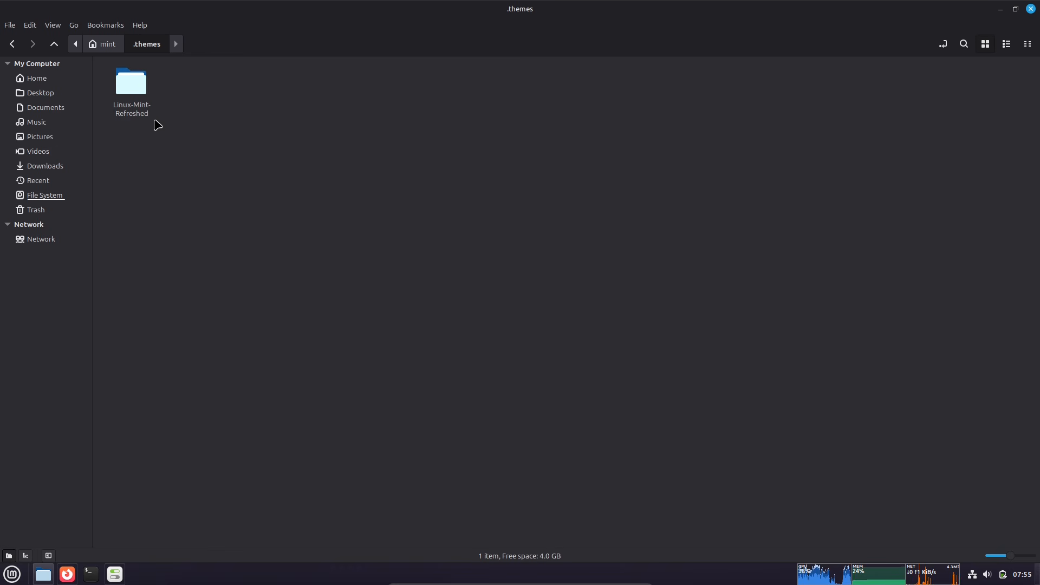
left_click(1031, 9)
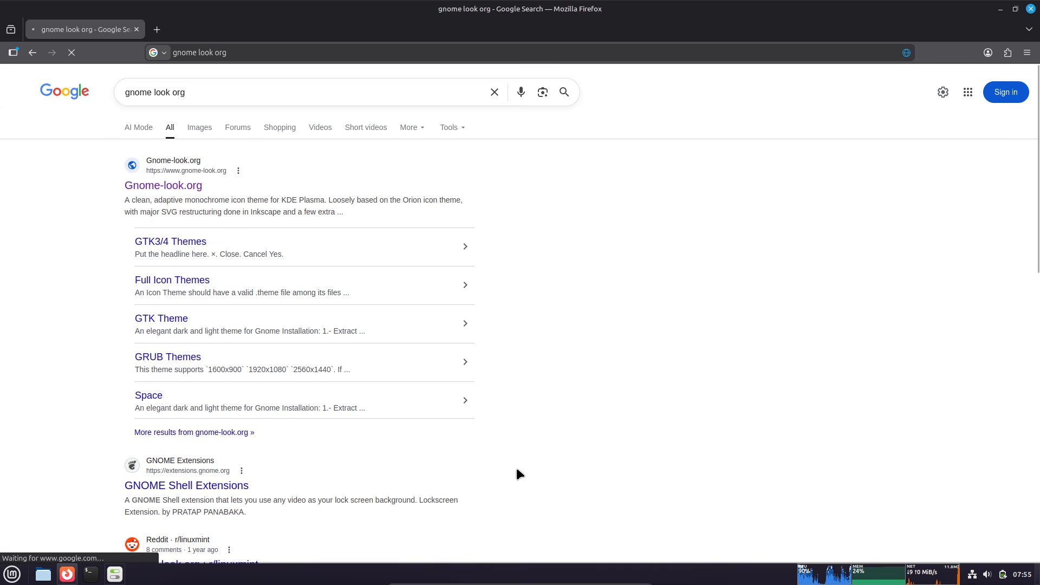
Step: Return to System Settings and view the downloadable Cinnamon extensions
left_click(125, 578)
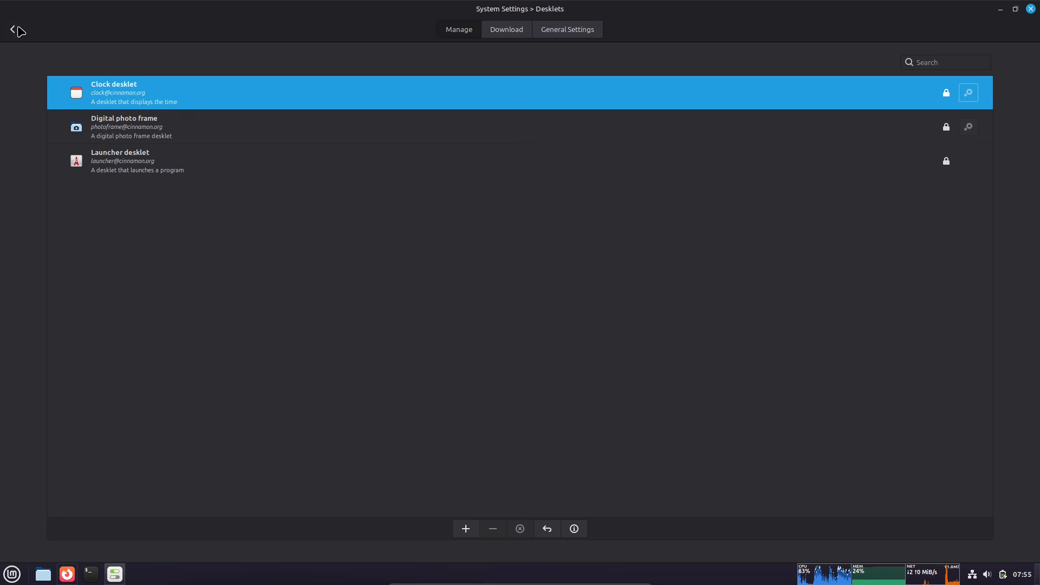
left_click(18, 29)
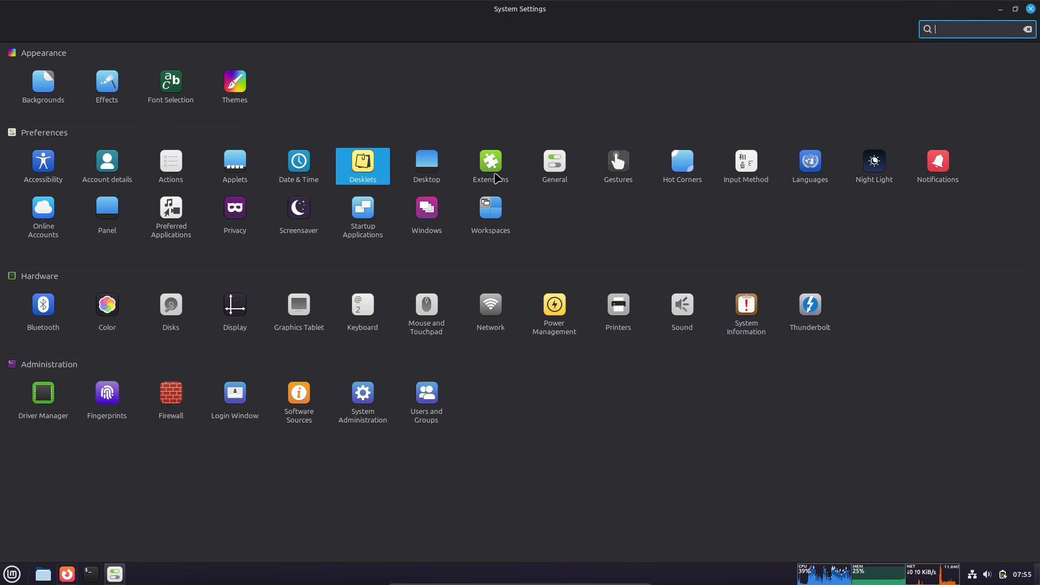
left_click(496, 178)
left_click(541, 31)
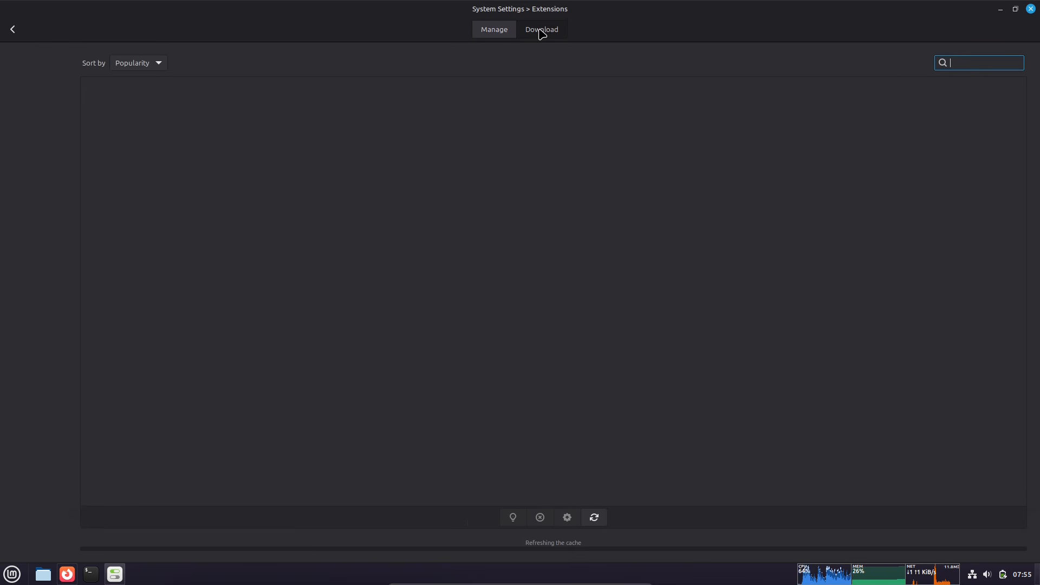
Step: Switch to Firefox and open the GTK3/4 Themes category on Gnome-look.org
left_click(74, 573)
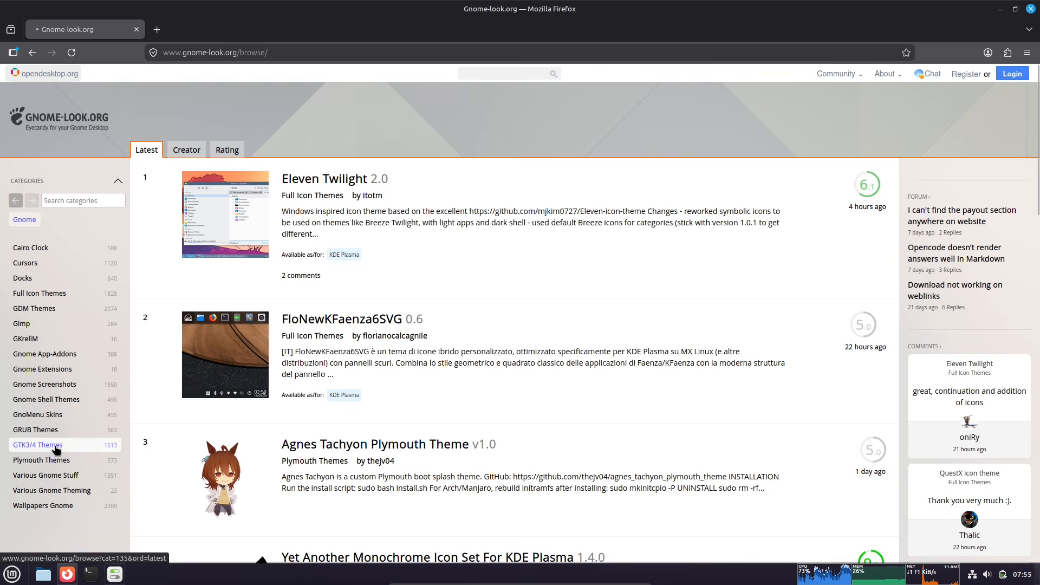
left_click(88, 447)
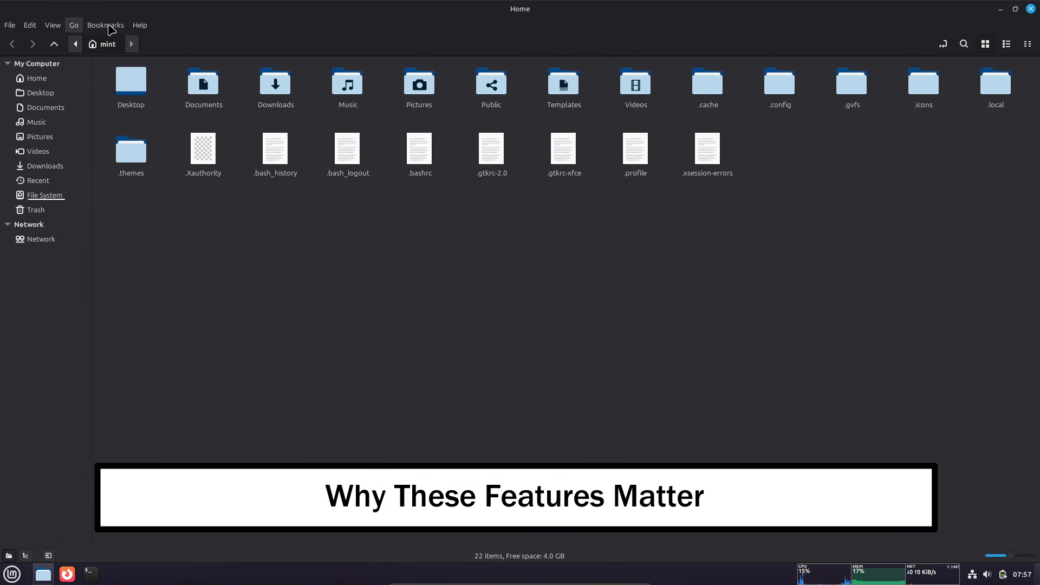
Step: Examine the file manager's bookmark options and the actions available for the Downloads folder
left_click(126, 27)
left_click(274, 253)
right_click(279, 90)
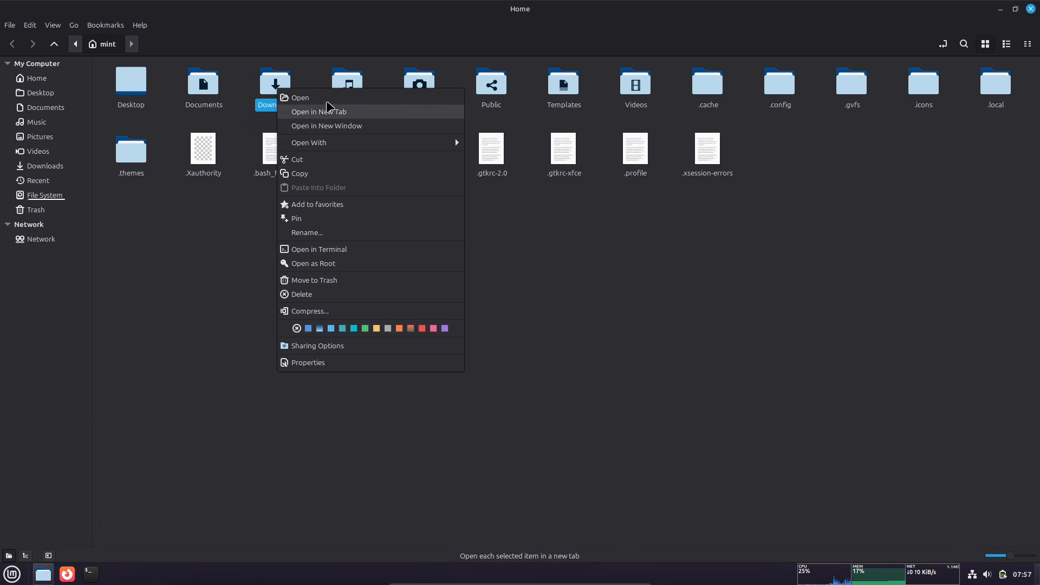
mouse_move(335, 150)
left_click(478, 474)
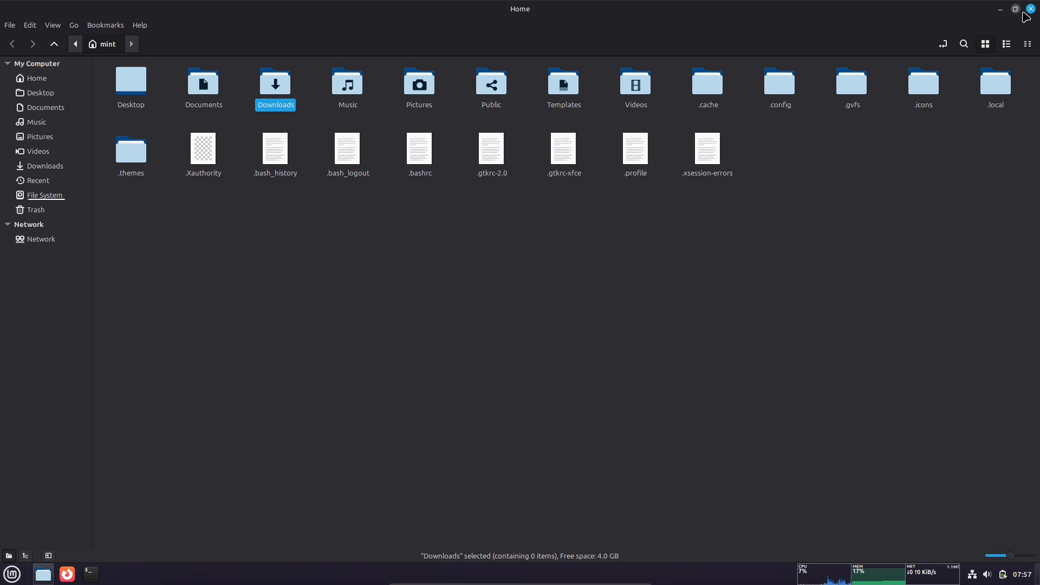
Step: Change the file manager's sidebar to the tree view, hide the sidebar and close the window
left_click(25, 555)
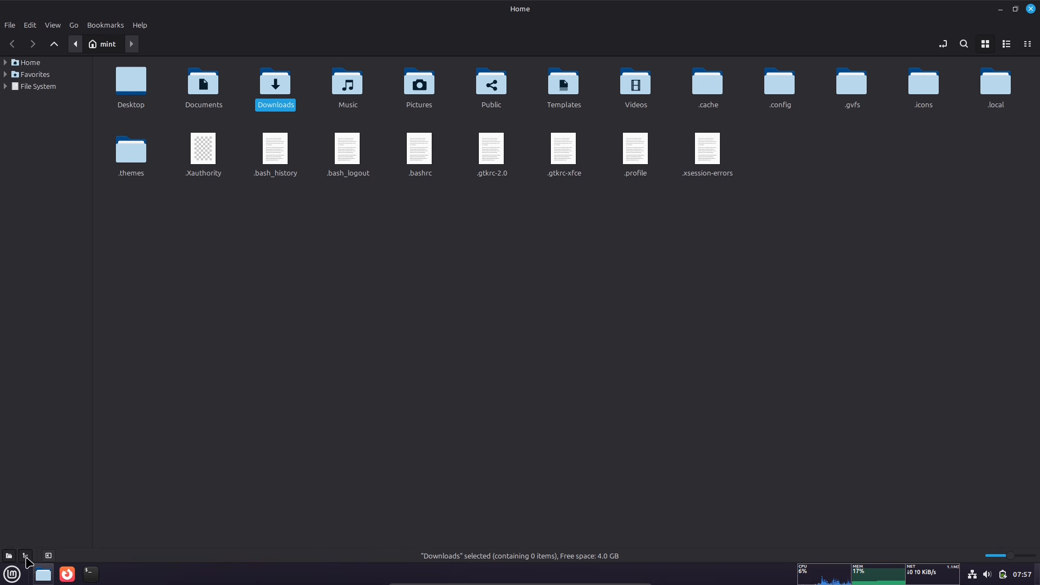
left_click(48, 555)
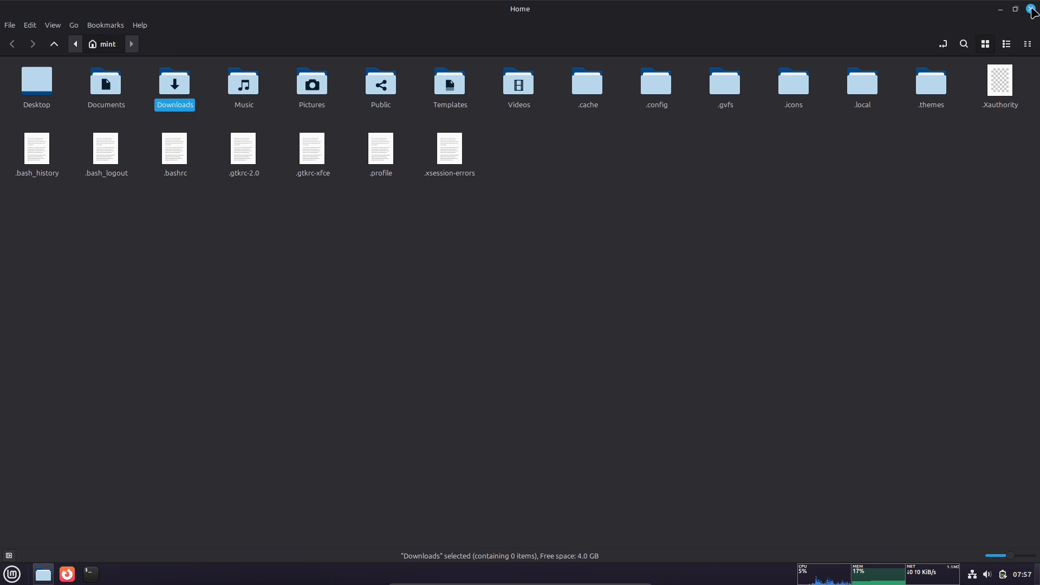
left_click(1031, 9)
Step: Open System Settings in a maximized window, launch Driver Manager and bring the settings overview back to the front
left_click(13, 575)
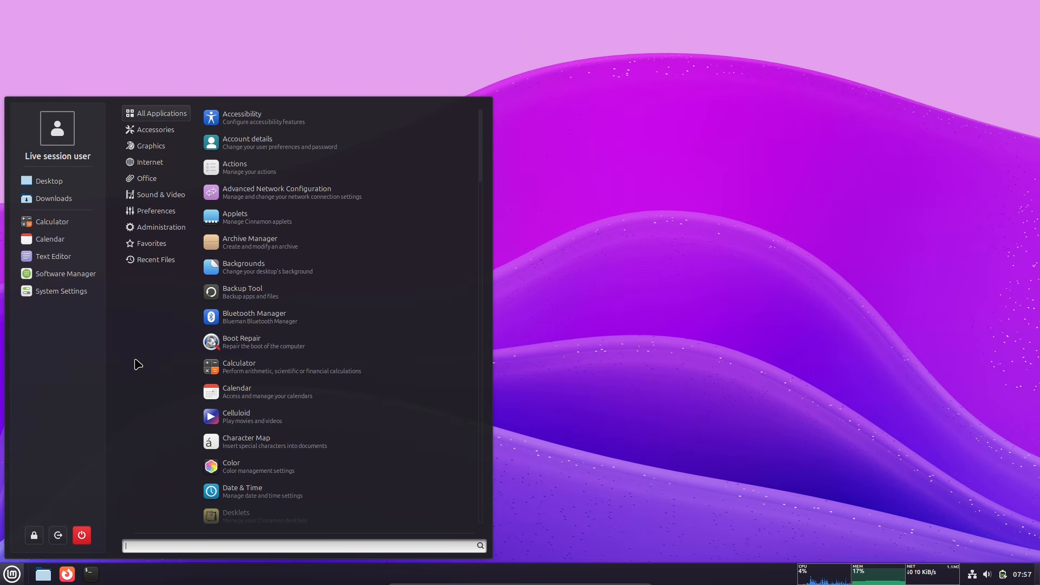
left_click(432, 315)
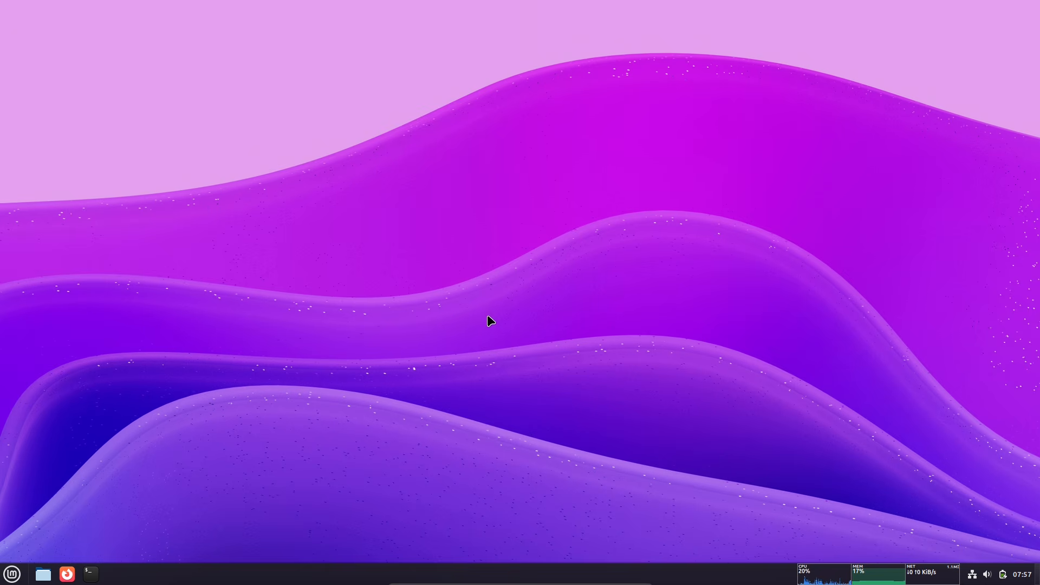
left_click(712, 128)
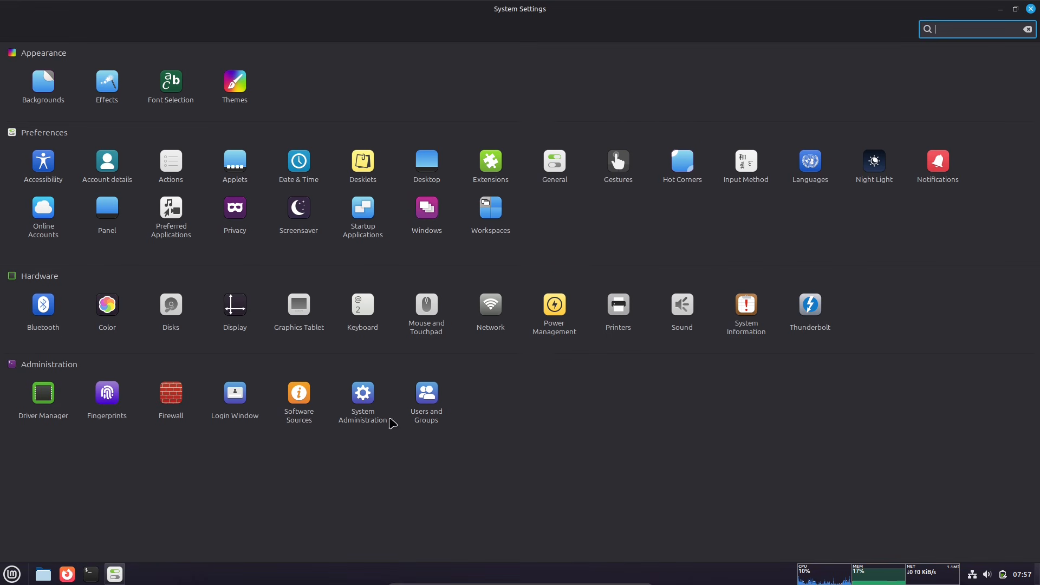
left_click(69, 407)
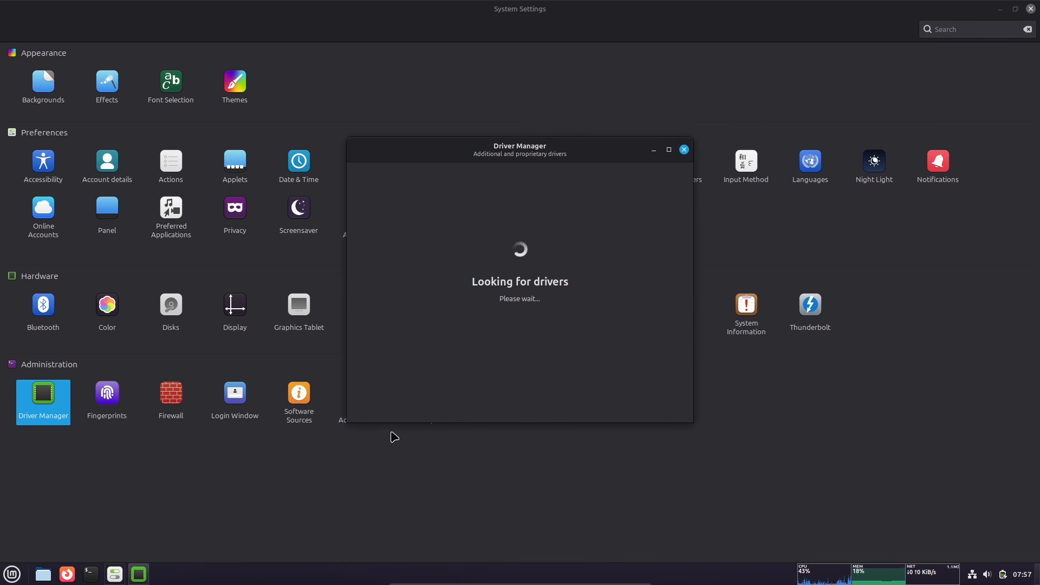
left_click(513, 481)
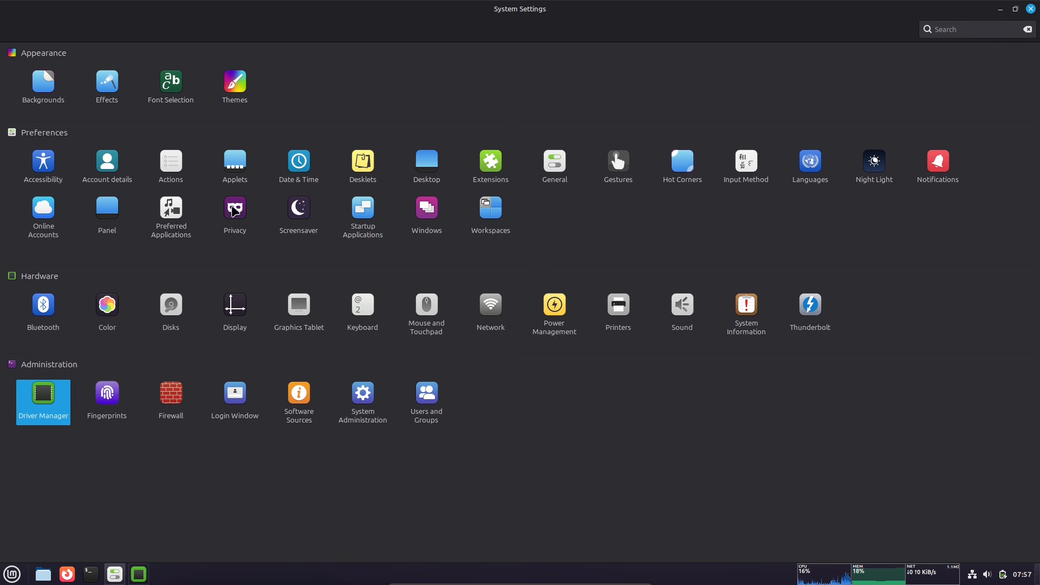
Step: Launch Update Manager from the Administration applications and check on Driver Manager while it loads
left_click(12, 574)
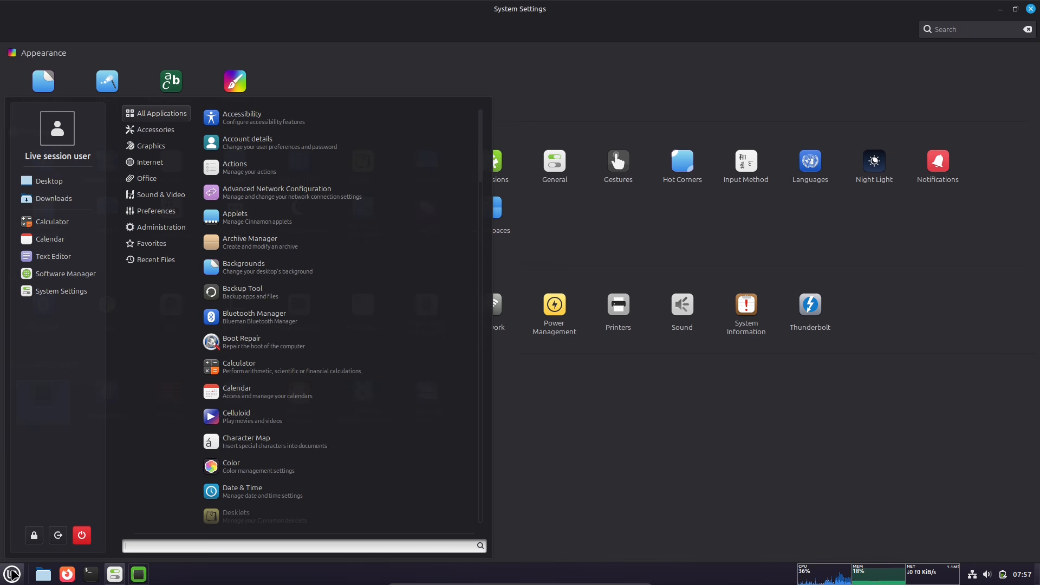
mouse_move(174, 225)
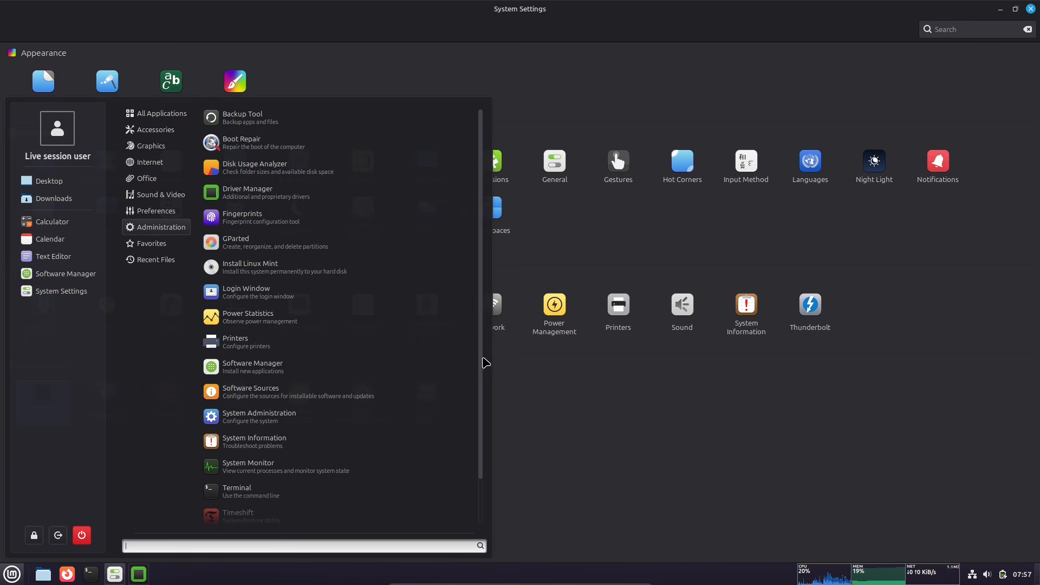
left_click_drag(480, 439, 343, 488)
left_click(289, 487)
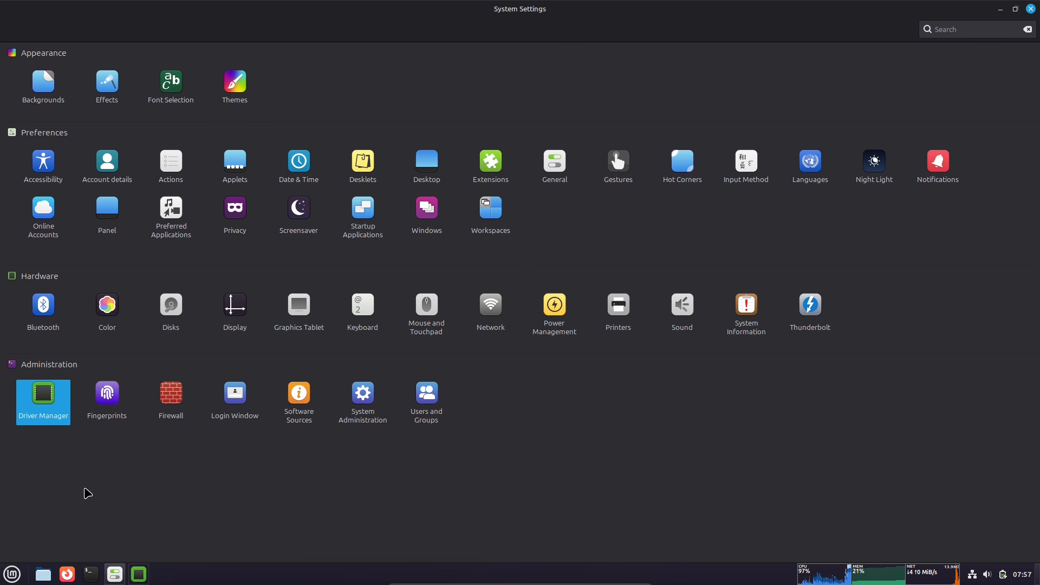
left_click(139, 573)
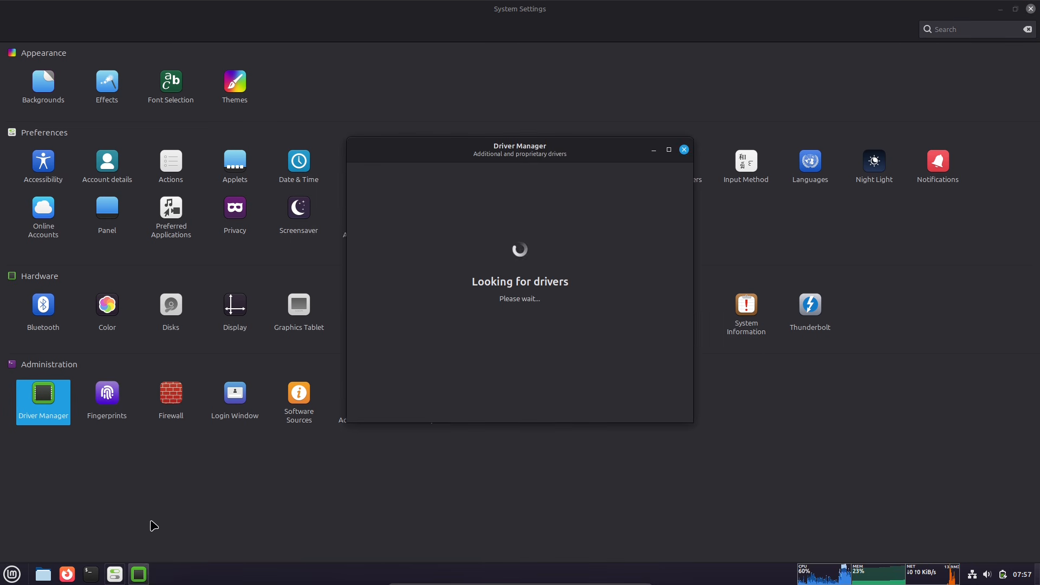
left_click(537, 422)
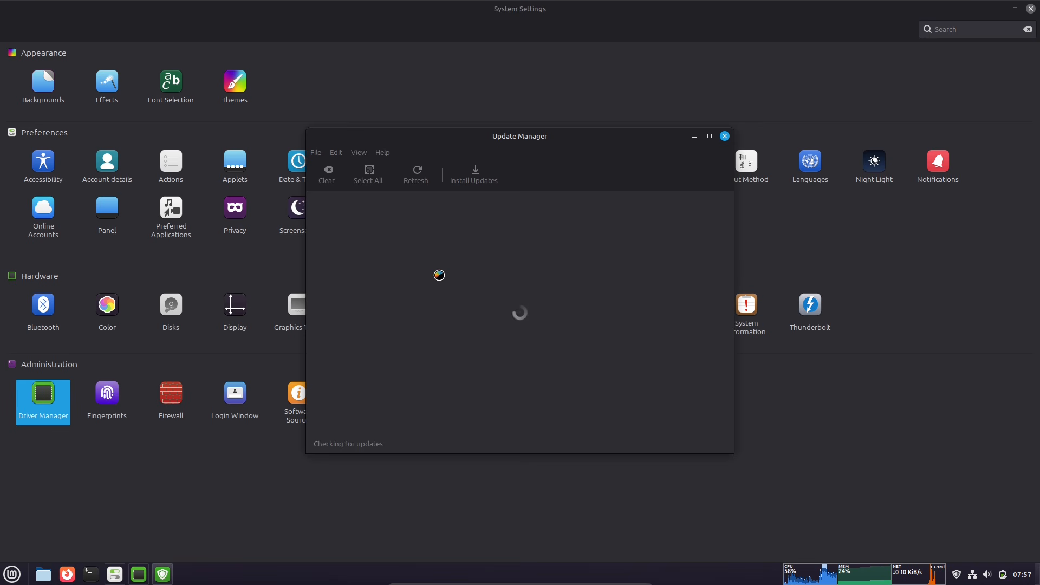
Step: Look through the installed applications by category, including Administration, Preferences and Internet
left_click(12, 573)
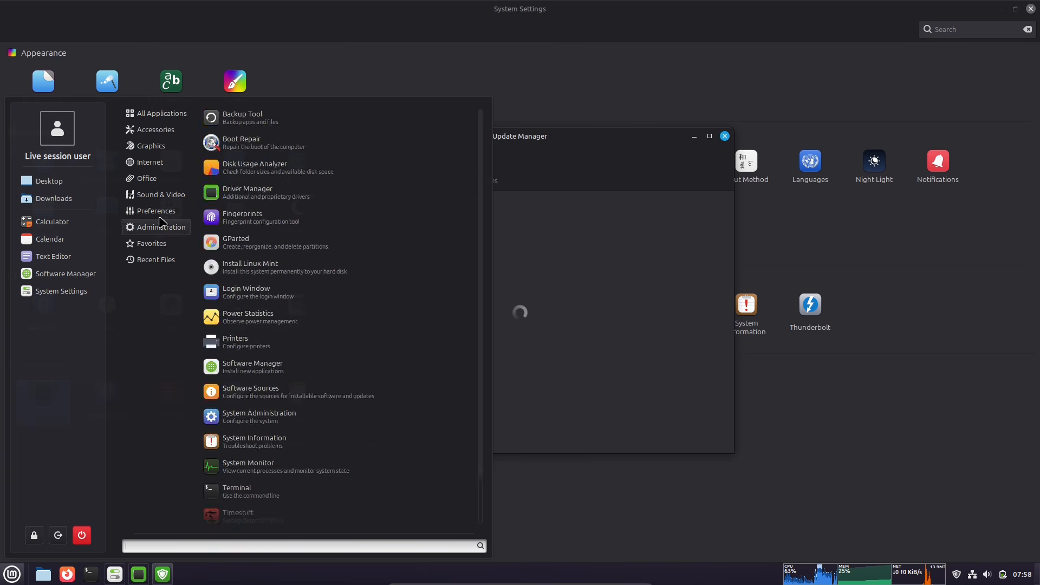
mouse_move(157, 211)
left_click_drag(480, 284, 476, 540)
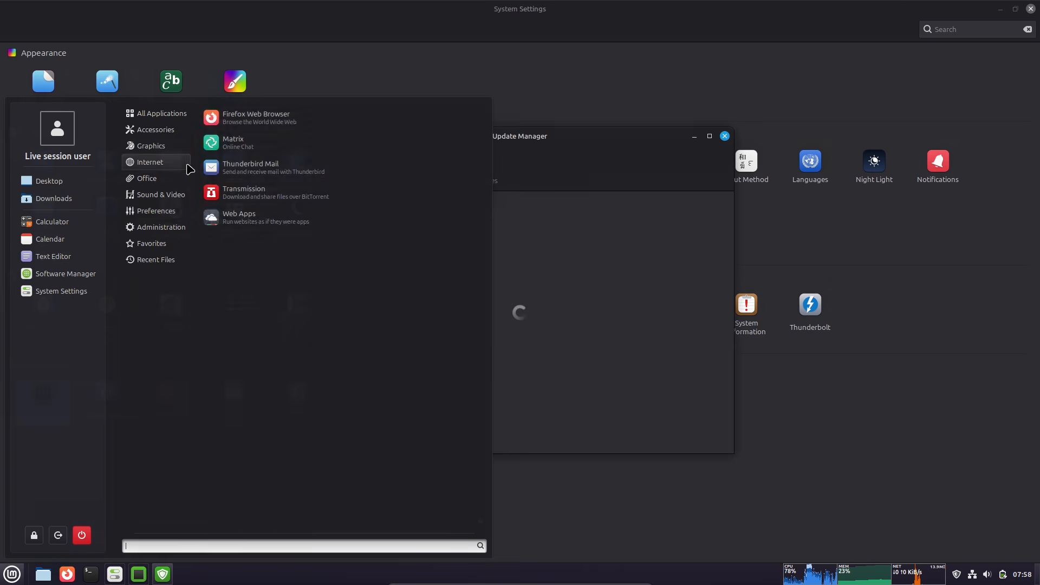